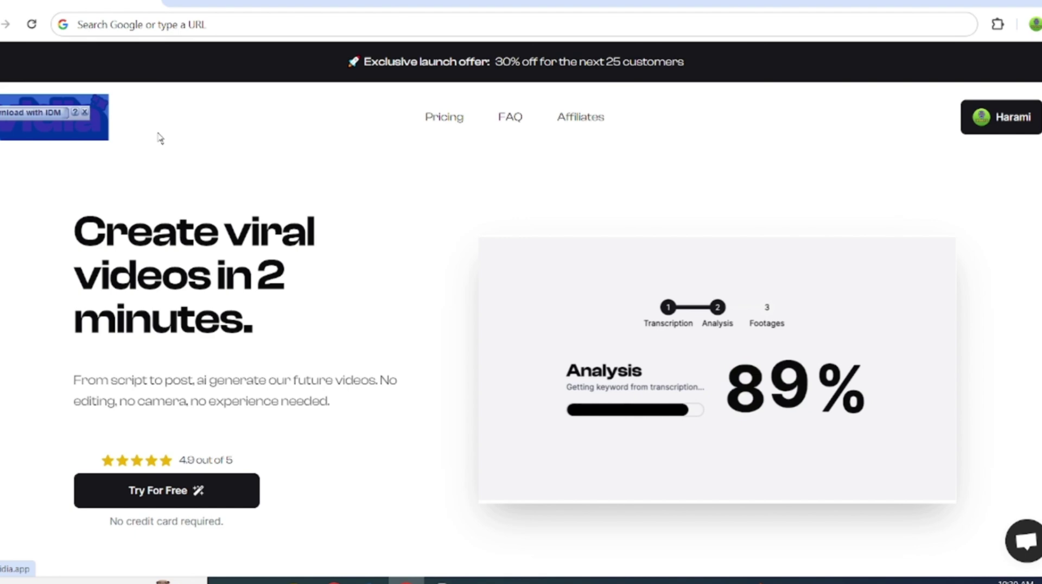
Scroll down the Vidia landing page through its features and pricing sections.
scroll(389, 200, "down", 4)
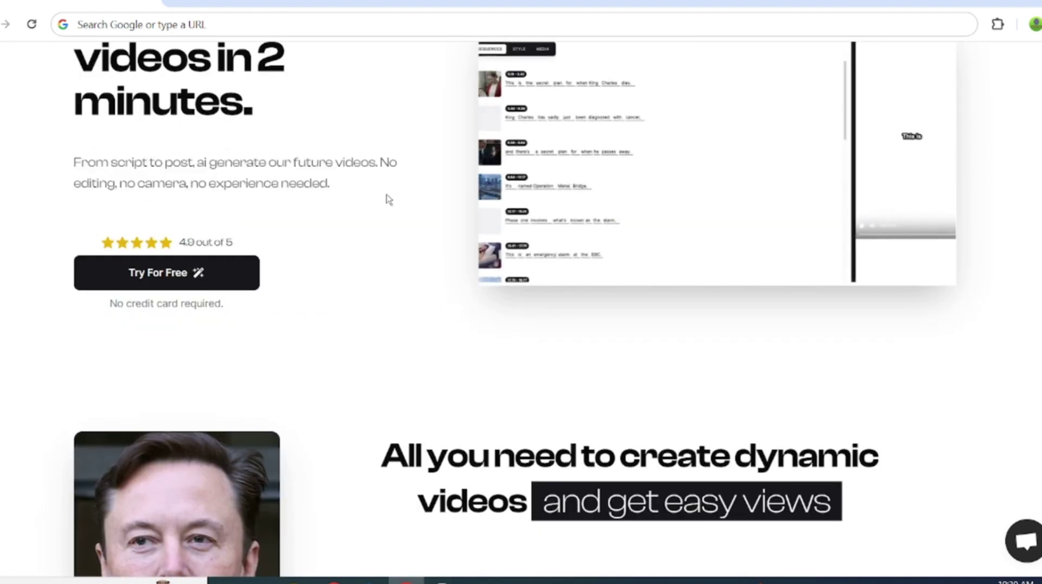
scroll(388, 199, "down", 7)
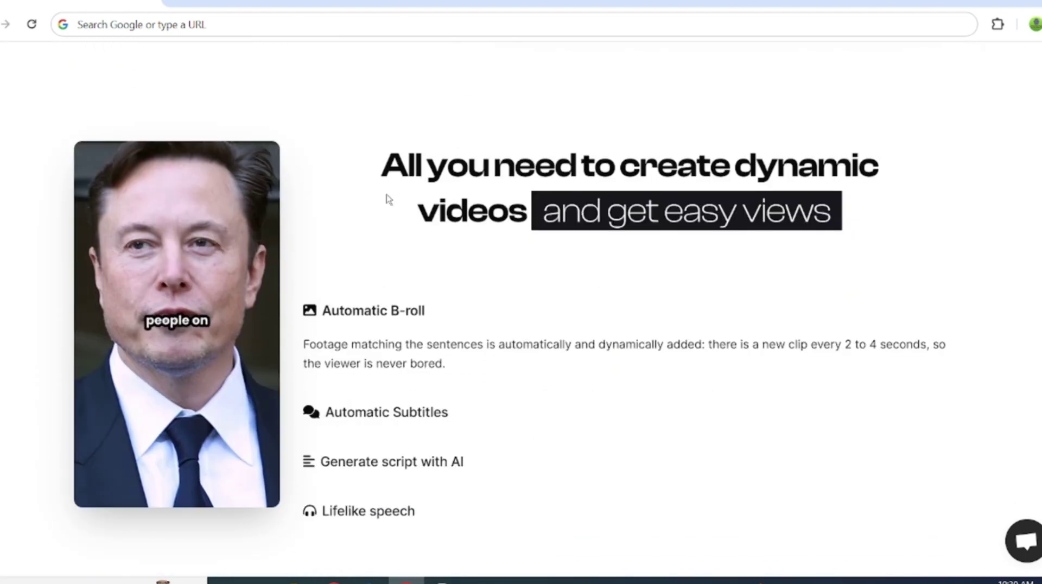
scroll(582, 223, "down", 5)
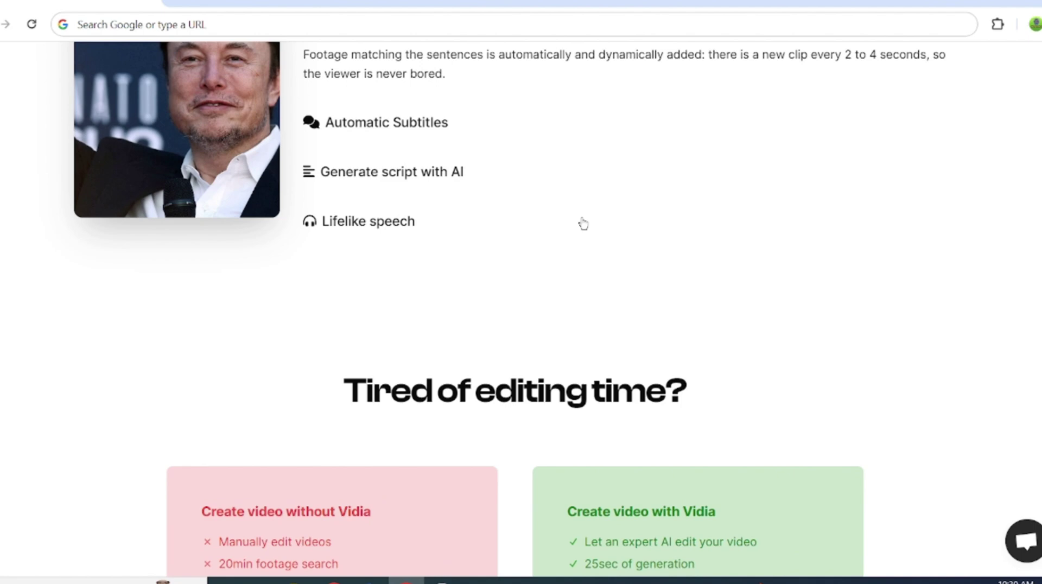
scroll(582, 223, "down", 3)
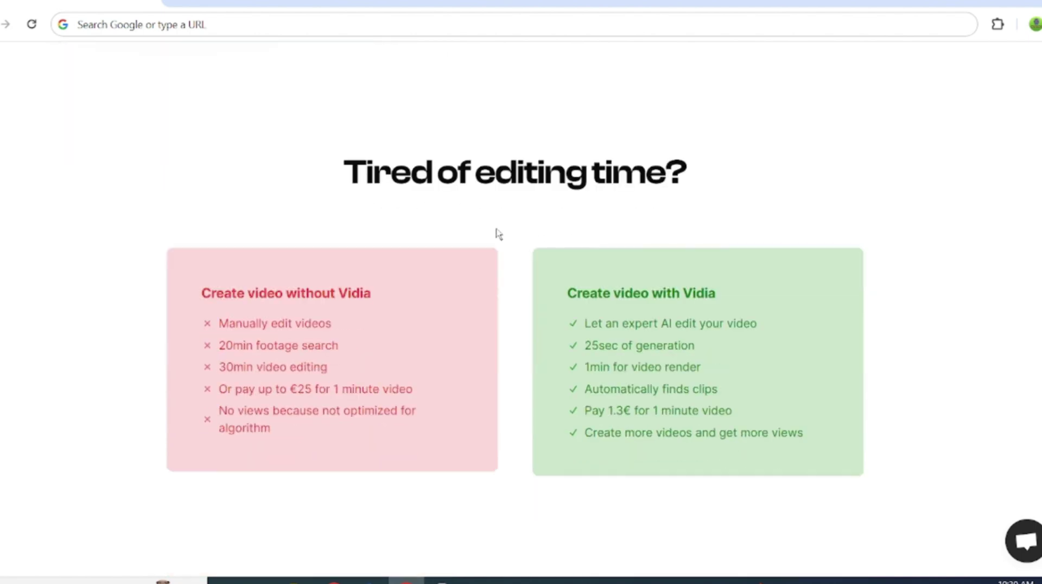
scroll(498, 234, "down", 12)
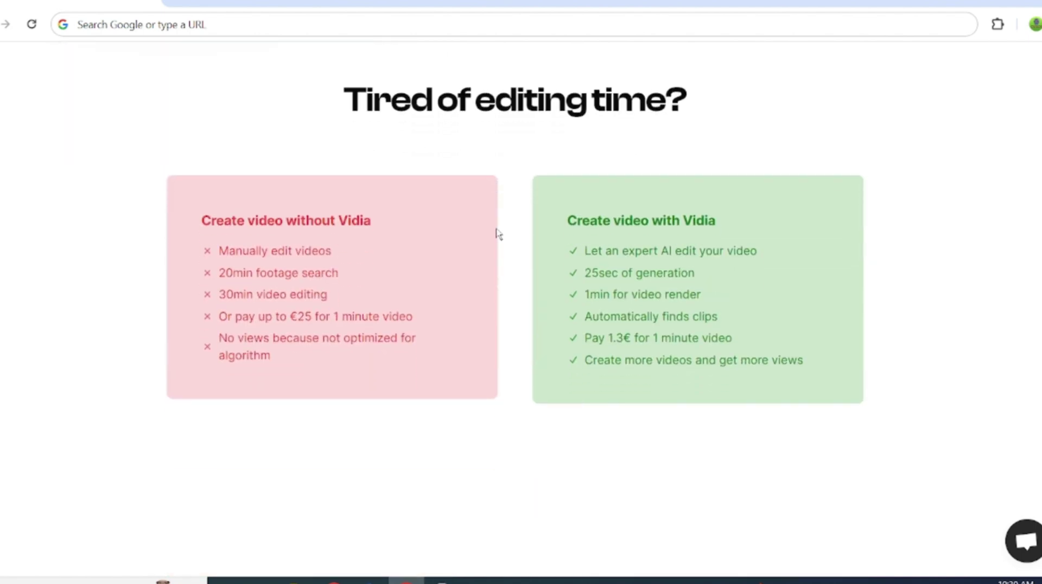
scroll(915, 260, "down", 8)
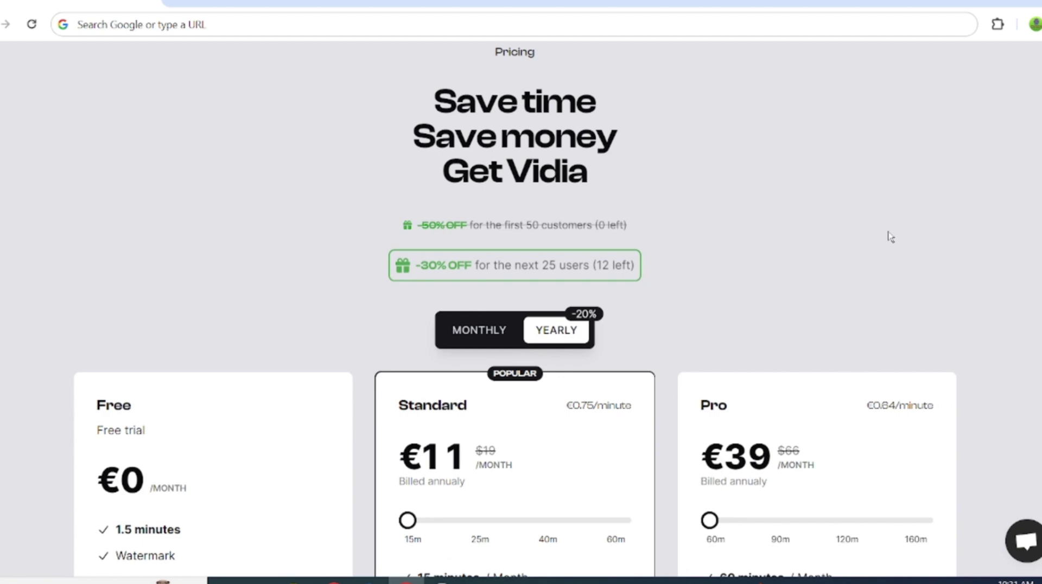
scroll(875, 208, "down", 1)
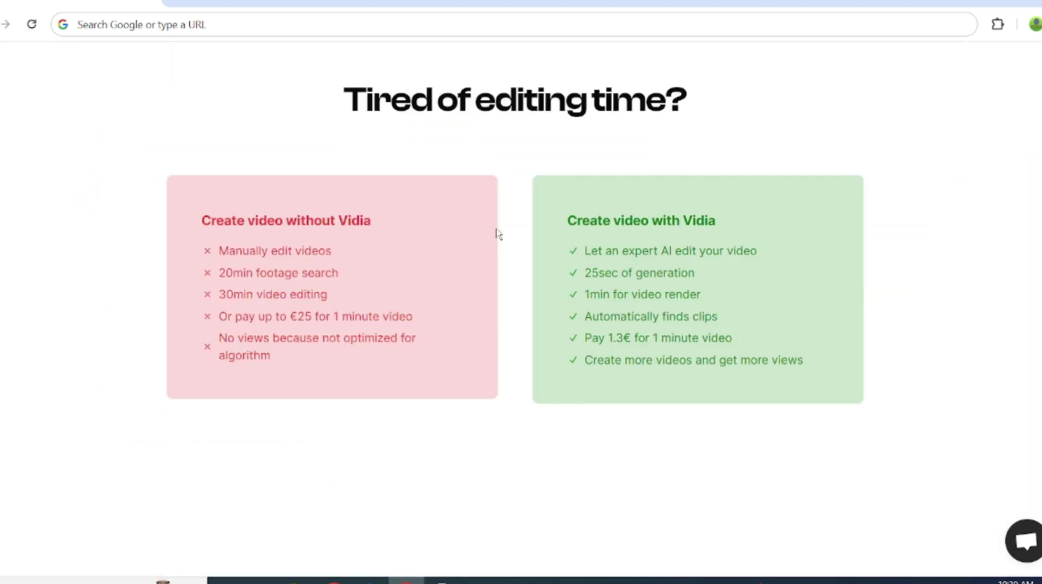
scroll(495, 242, "down", 10)
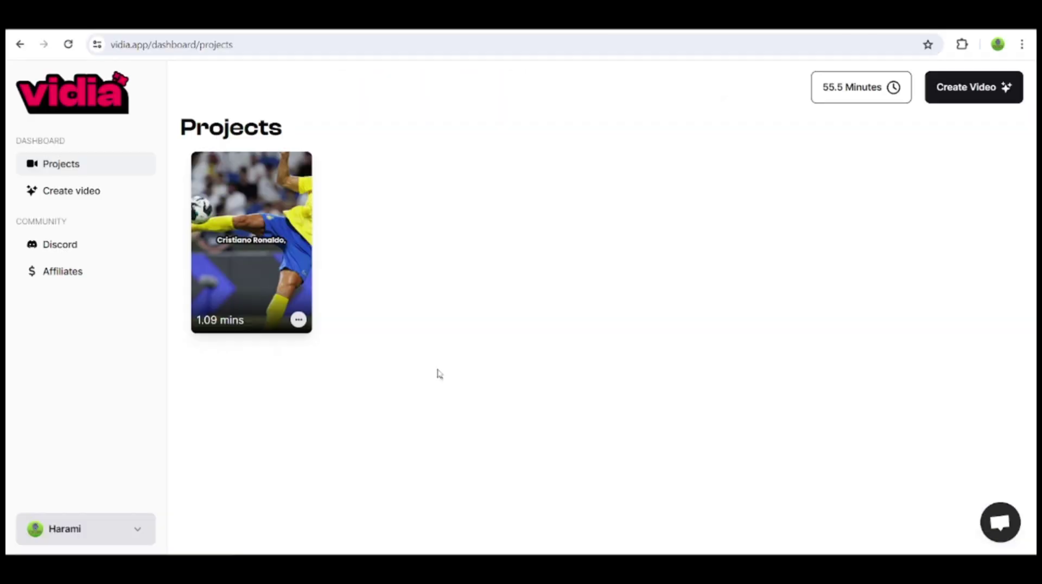
Start a new video in SCRIPT mode after briefly trying FILE, and focus the Idea box.
left_click(74, 198)
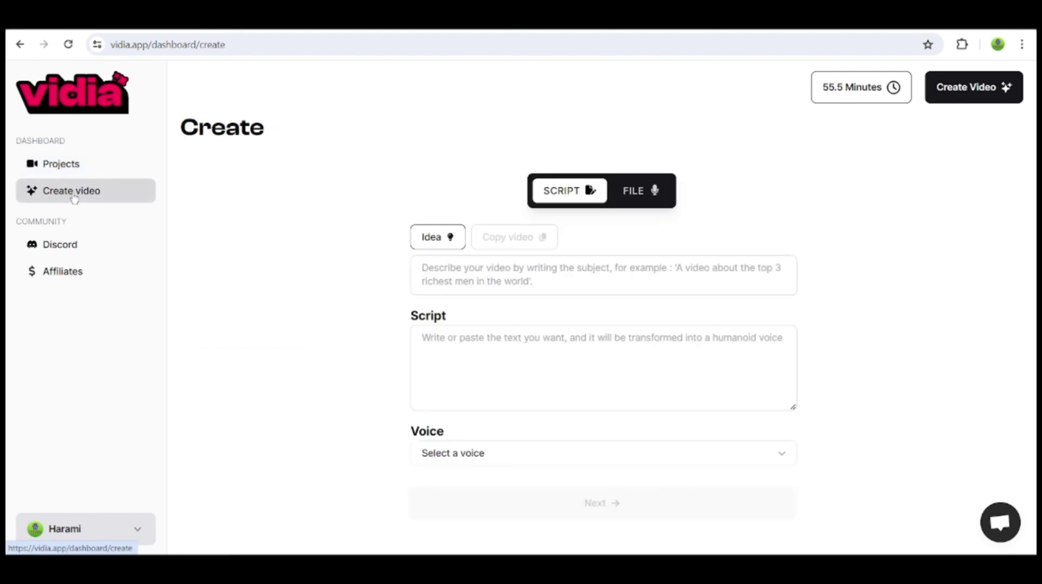
left_click(646, 198)
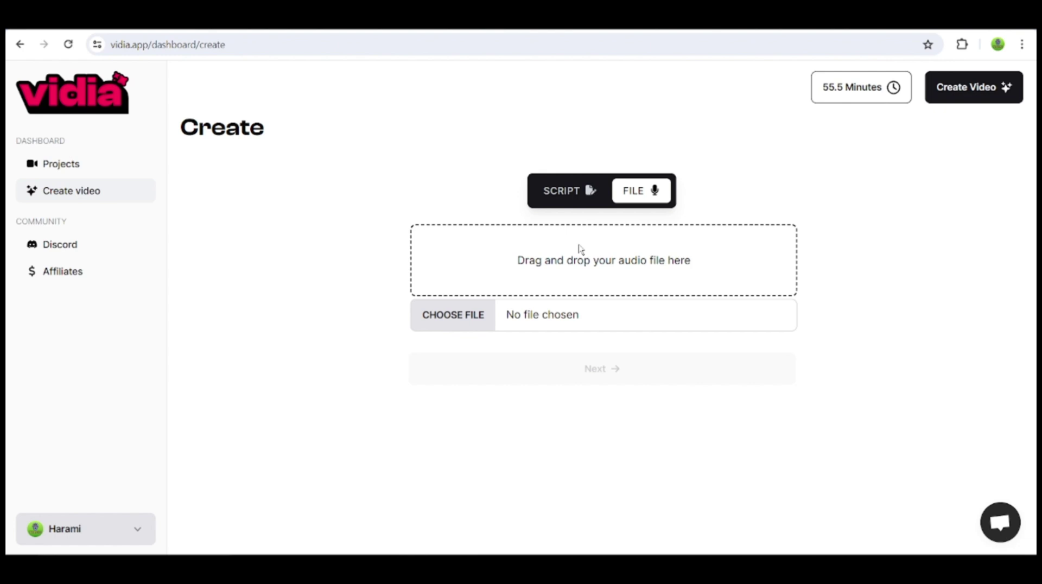
left_click(570, 198)
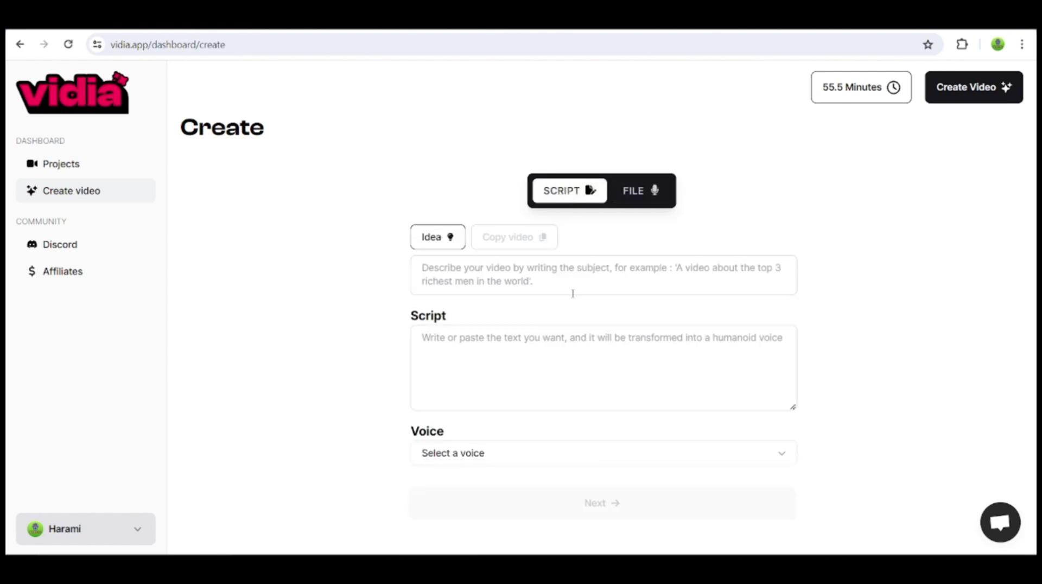
left_click(509, 281)
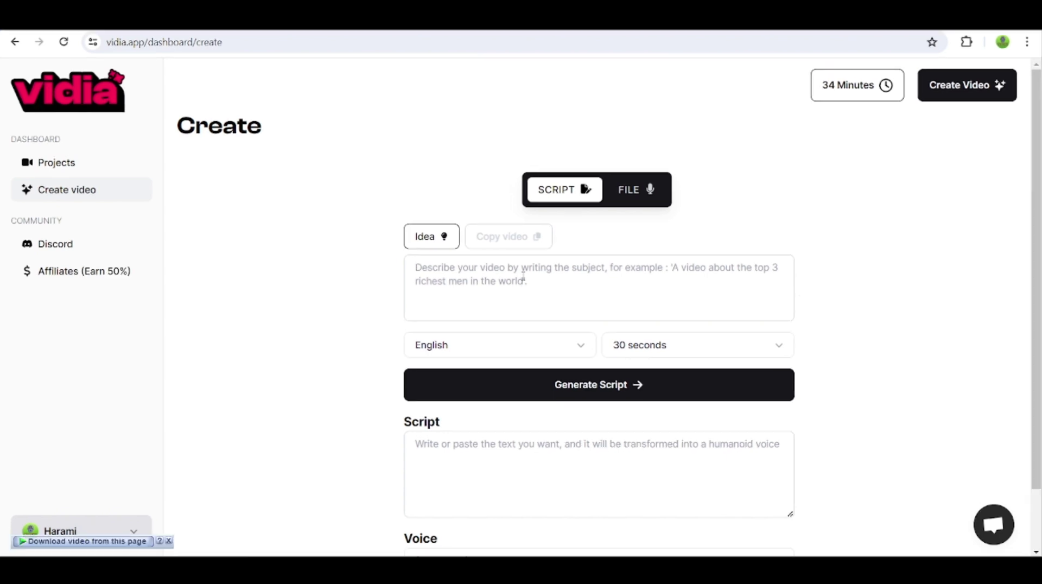
Enter the idea 'what if oxygen ends from the earth', keeping English, with a 1-minute length.
left_click(523, 280)
type("wha")
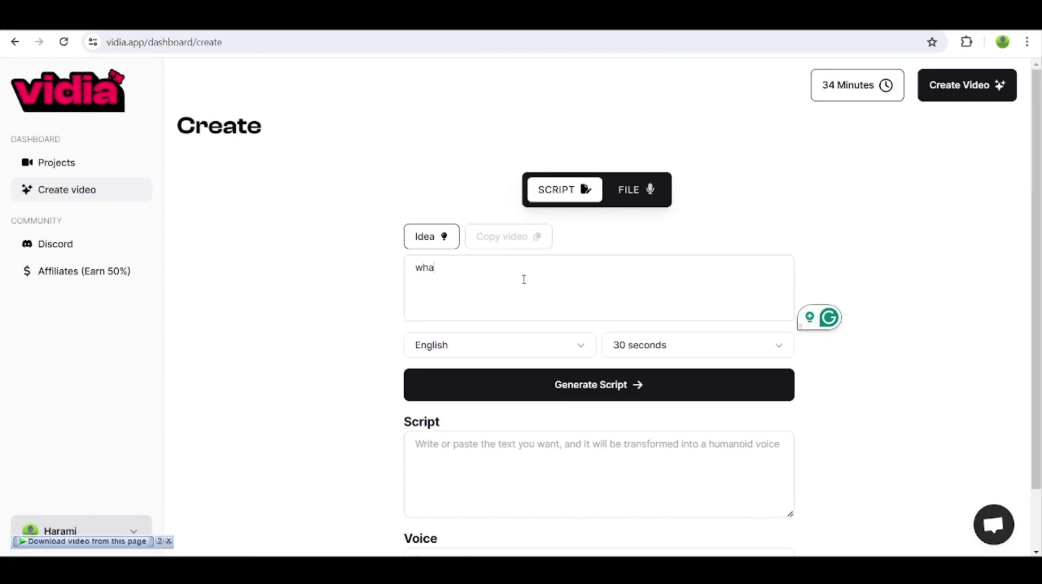
type("t if oxy")
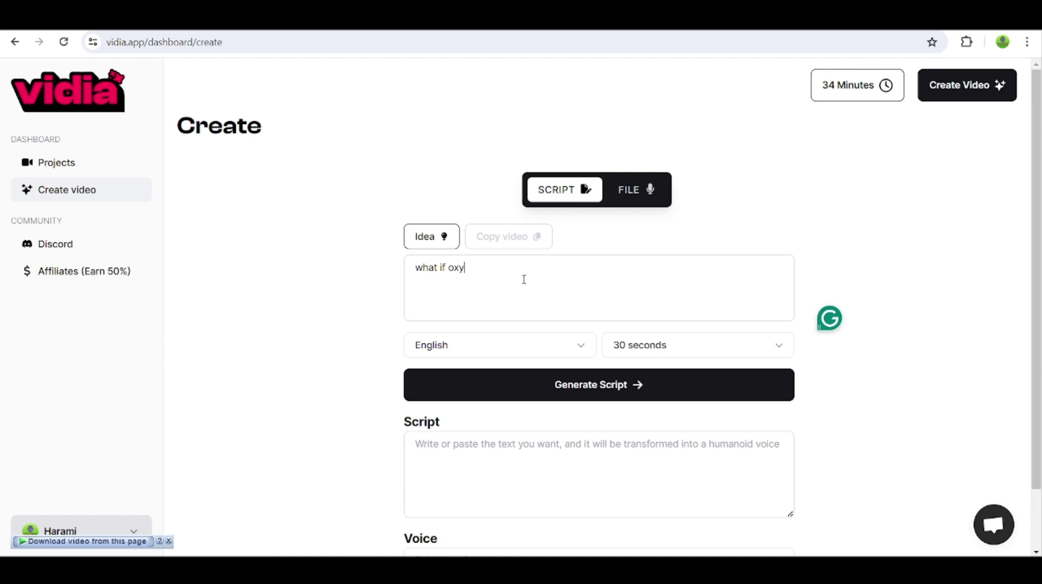
type("gen ends from th")
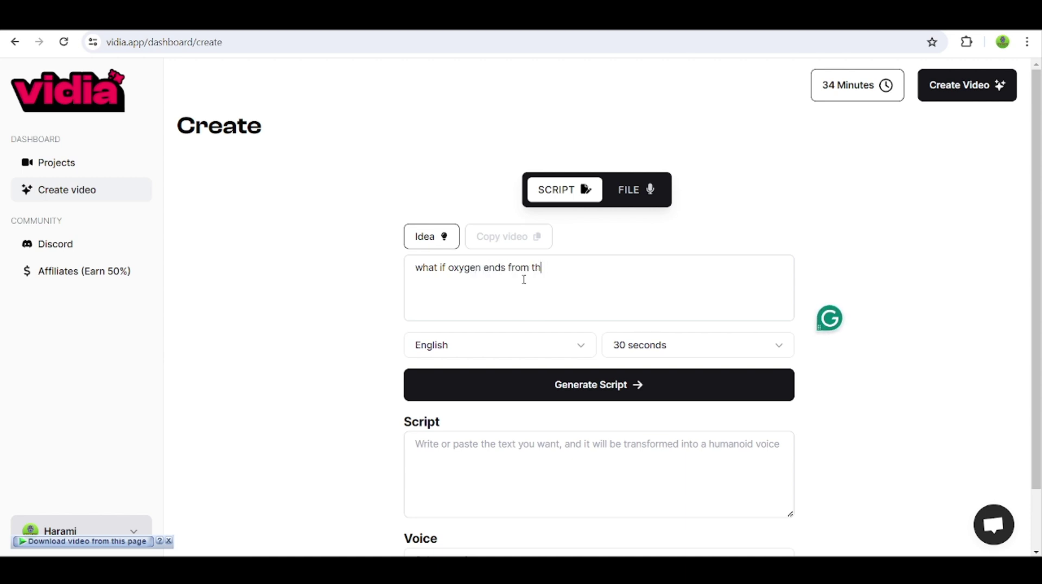
type("e earth")
left_click(572, 351)
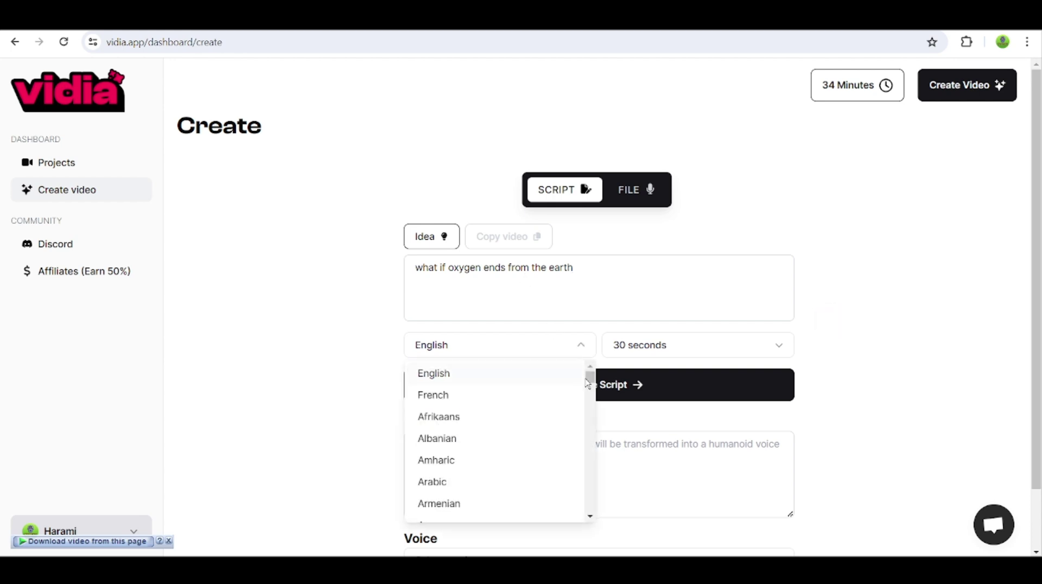
mouse_move(590, 369)
left_mouse_down()
mouse_move(596, 512)
mouse_move(590, 369)
left_mouse_up()
left_click(509, 376)
left_click(761, 344)
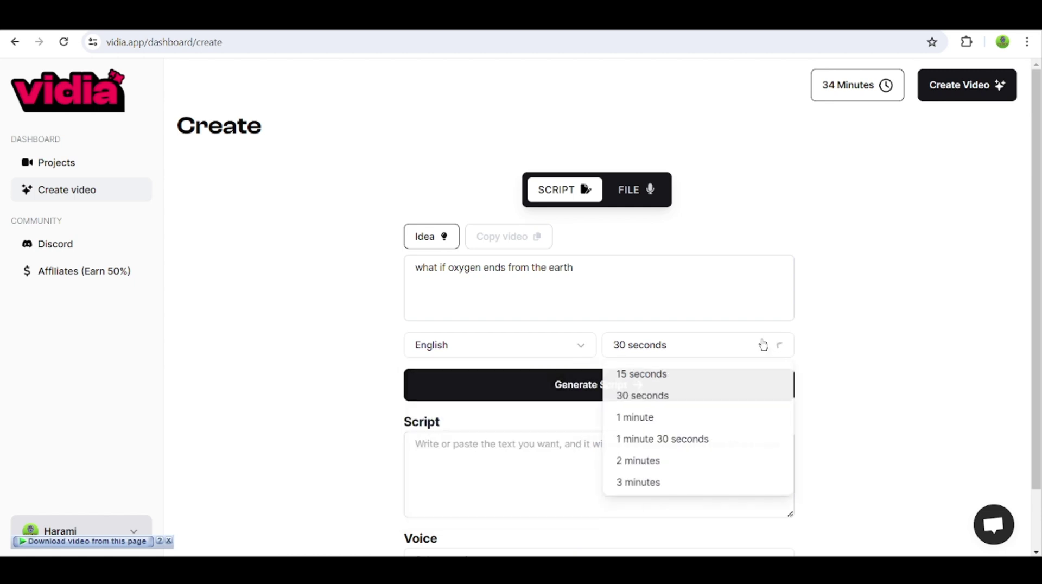
left_click(644, 417)
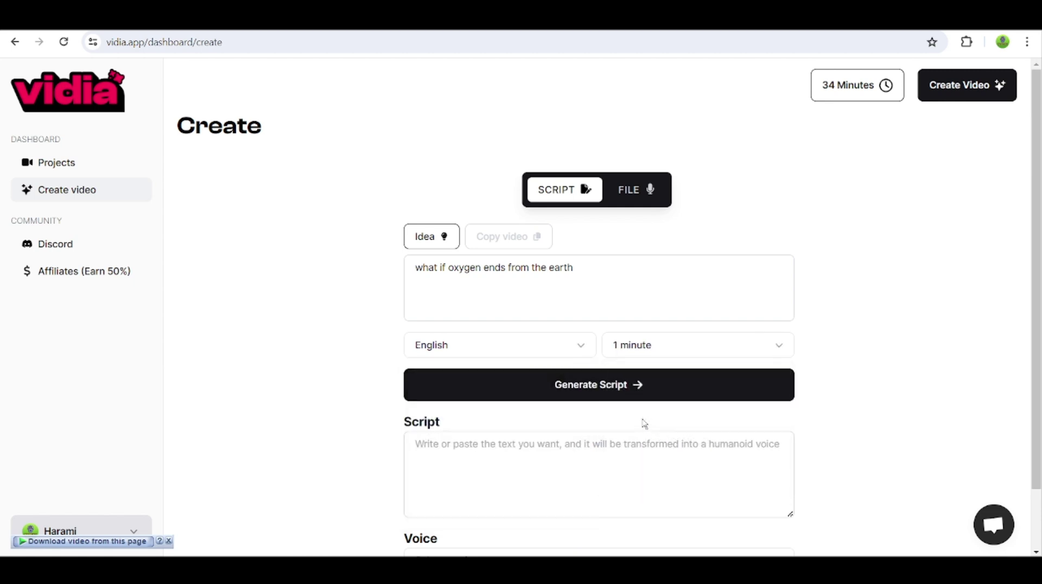
scroll(804, 381, "down", 2)
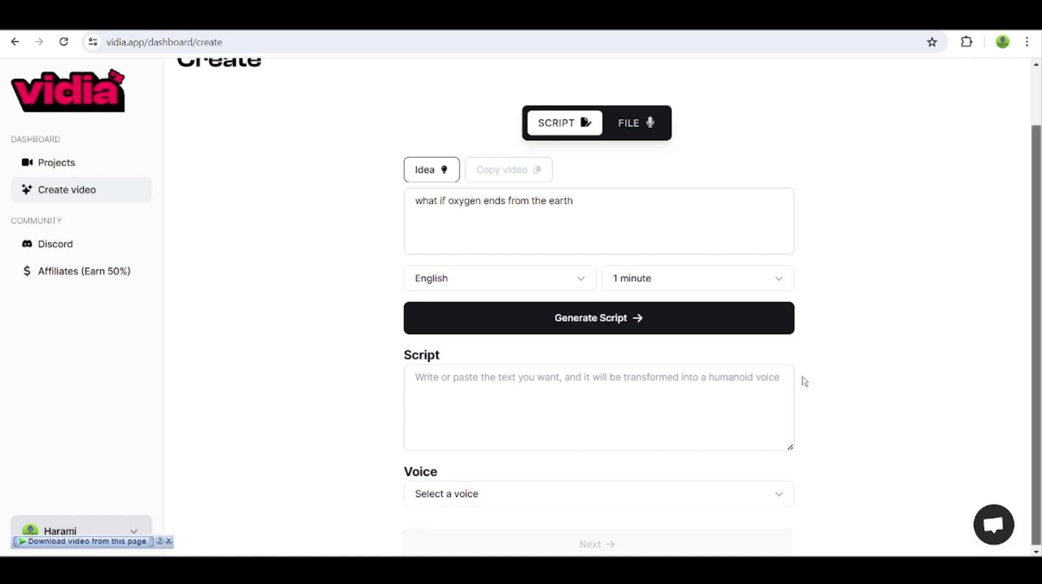
scroll(618, 324, "up", 2)
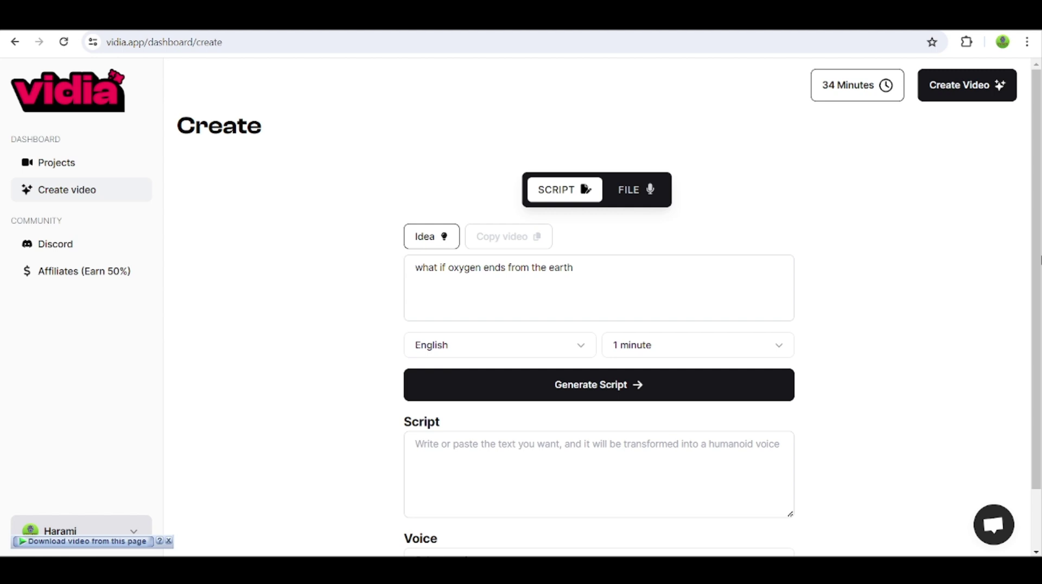
scroll(1020, 339, "down", 2)
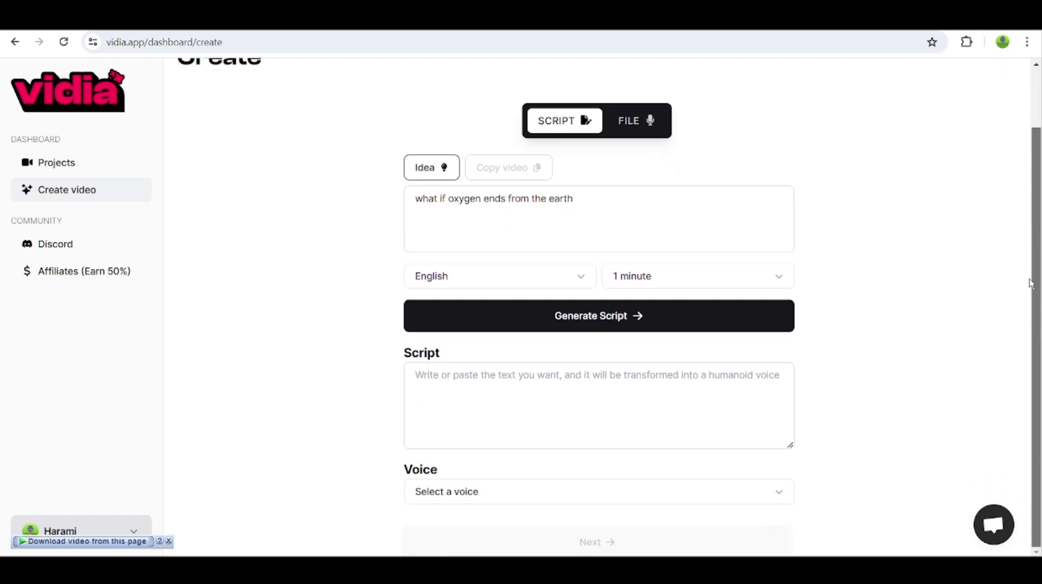
Generate the oxygen script from the idea and set the narration voice to Adam.
left_click(594, 319)
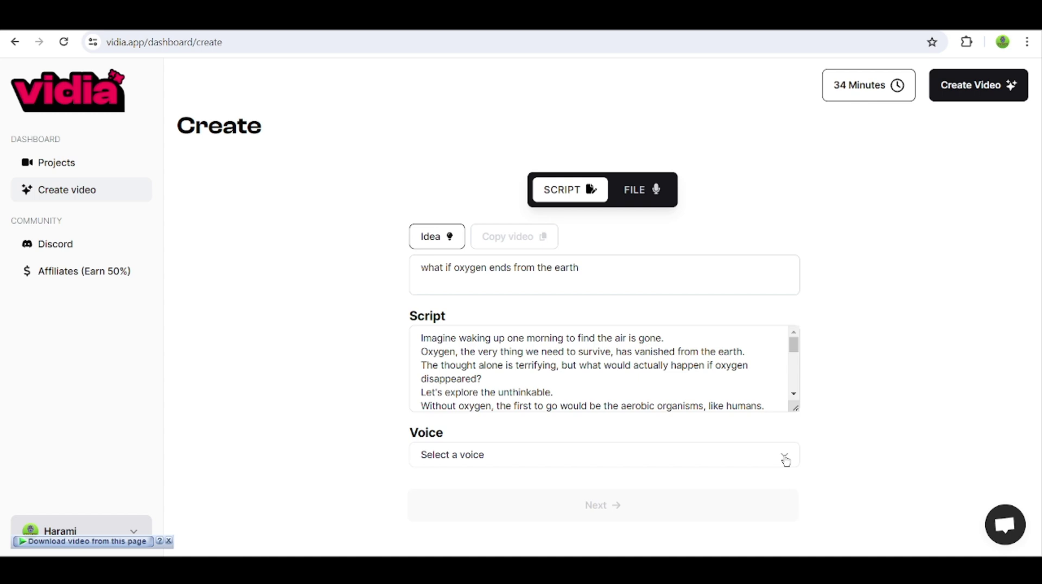
left_click(784, 458)
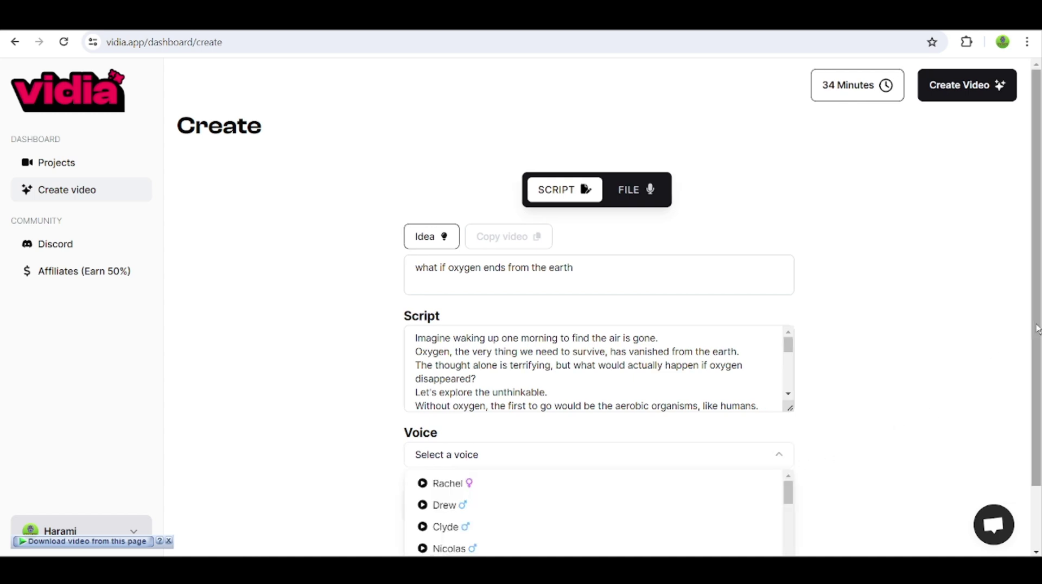
scroll(1028, 327, "down", 2)
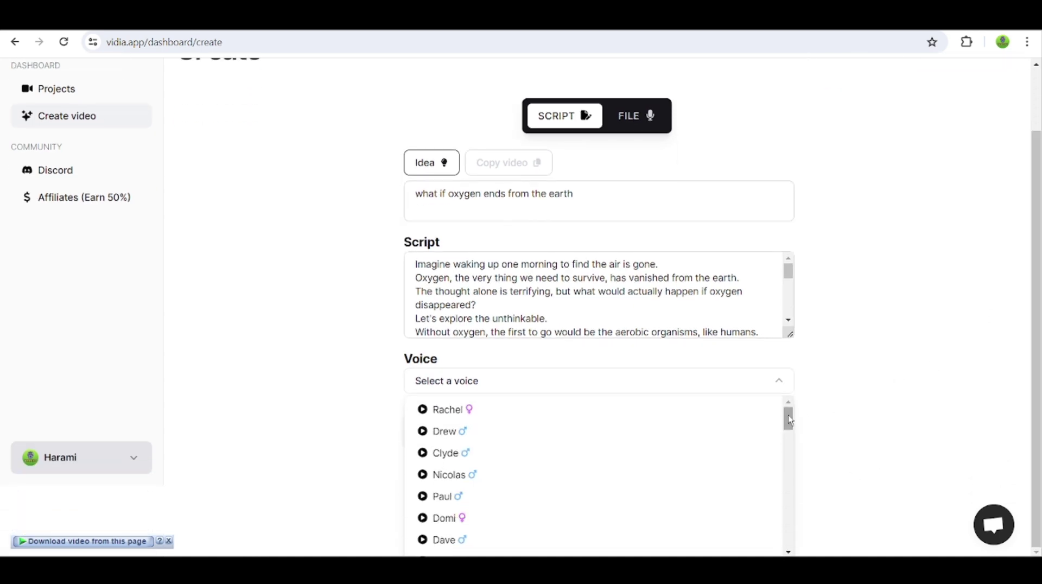
left_click_drag(788, 419, 797, 523)
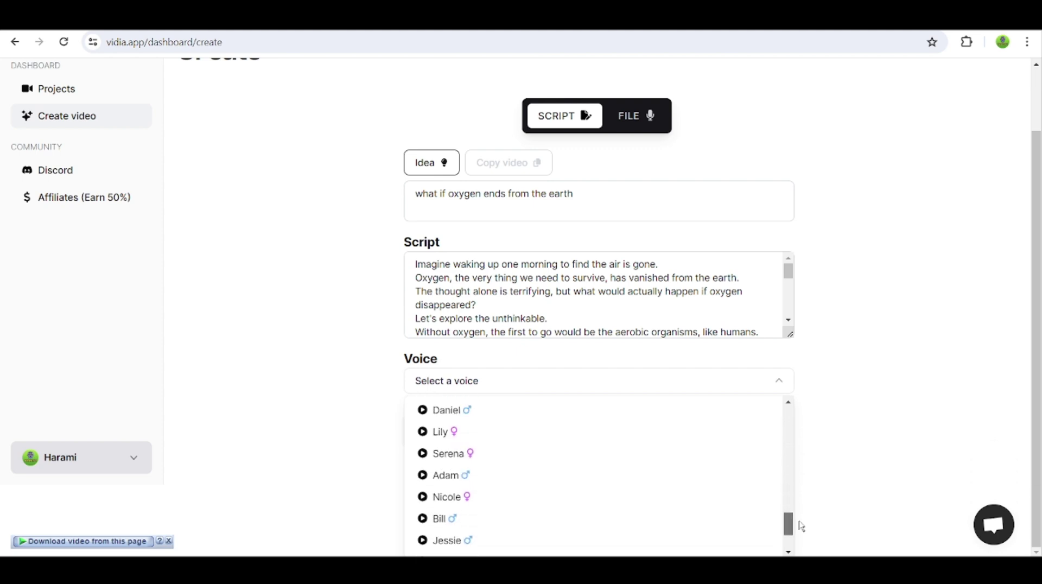
left_click(443, 480)
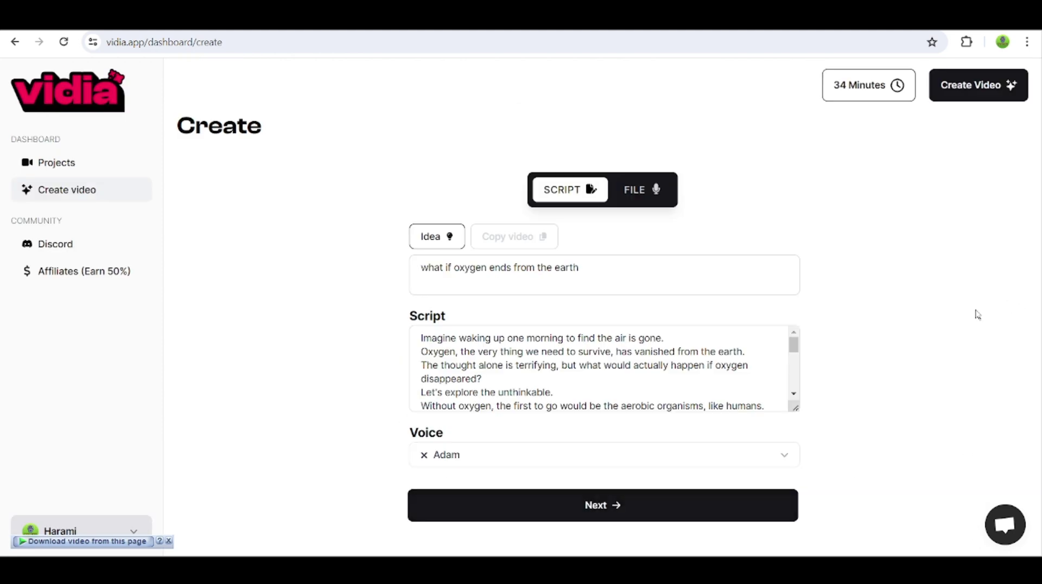
Proceed to generate the 1:11 video with timed sequences and footage in the editor.
left_click(588, 506)
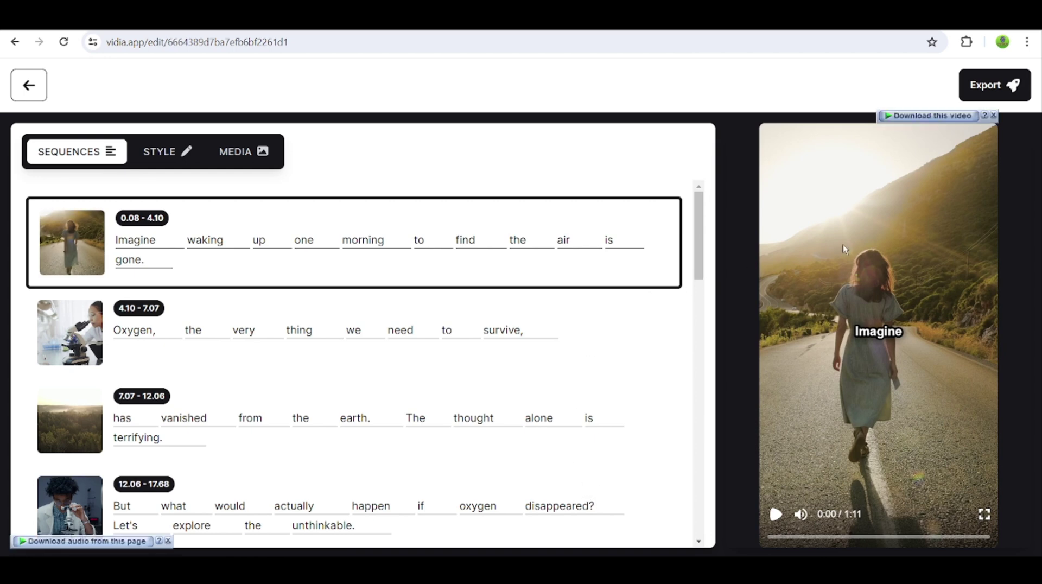
left_click_drag(698, 224, 694, 339)
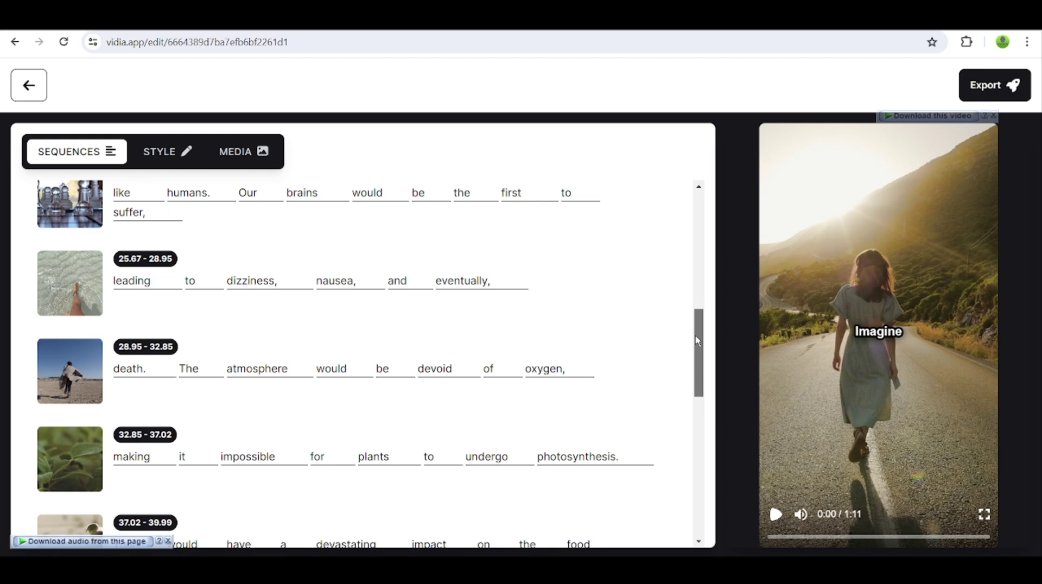
scroll(226, 240, "up", 10)
left_click(226, 240)
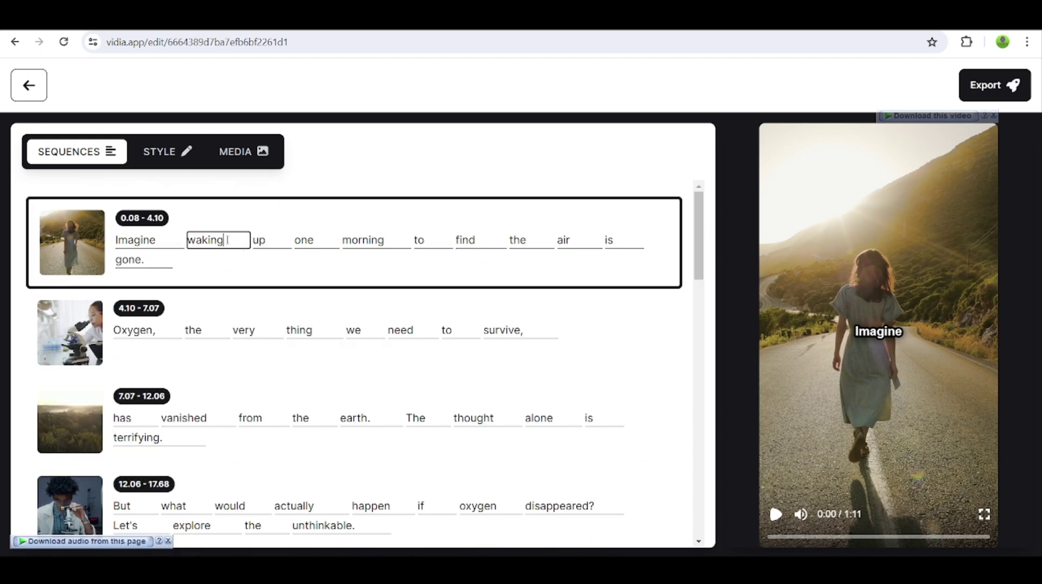
double_click(262, 240)
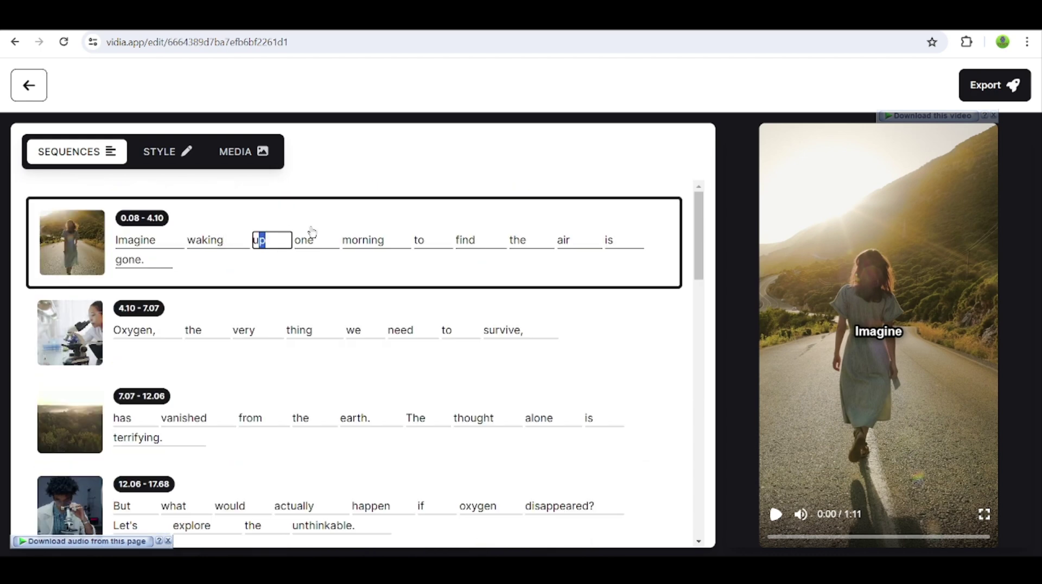
left_click(432, 177)
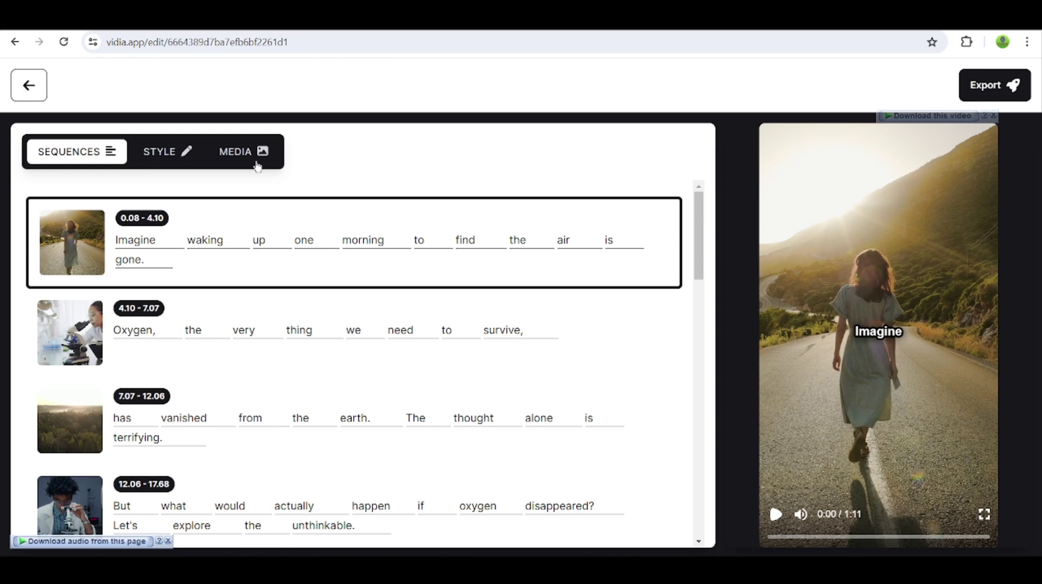
left_click(240, 155)
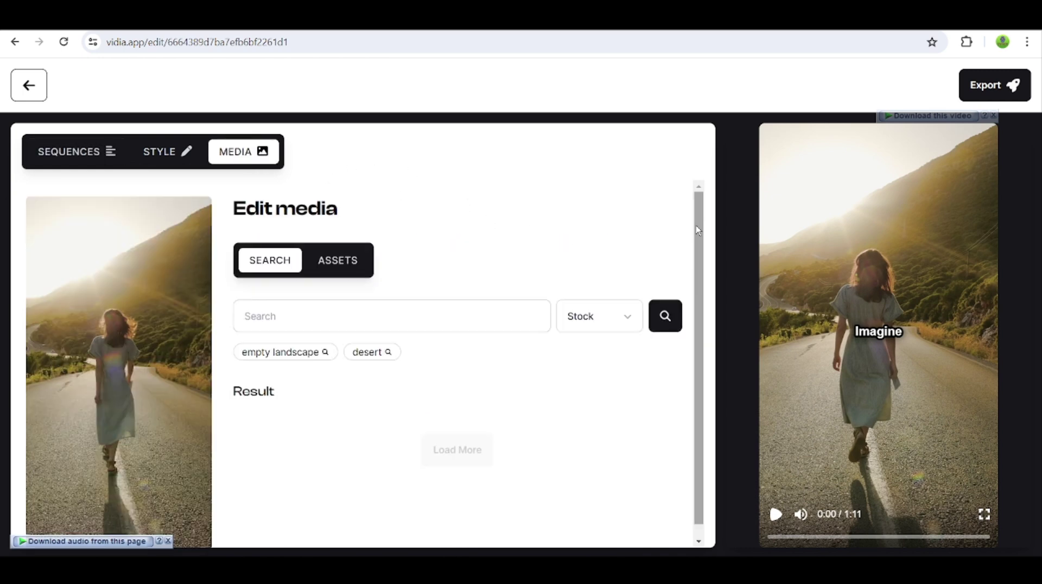
scroll(694, 237, "down", 1)
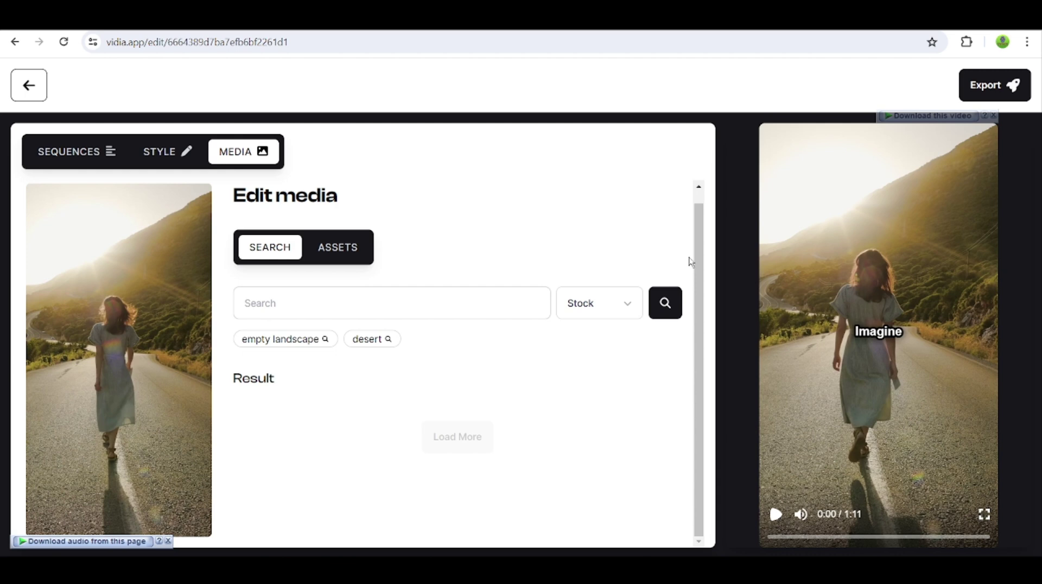
left_click(628, 308)
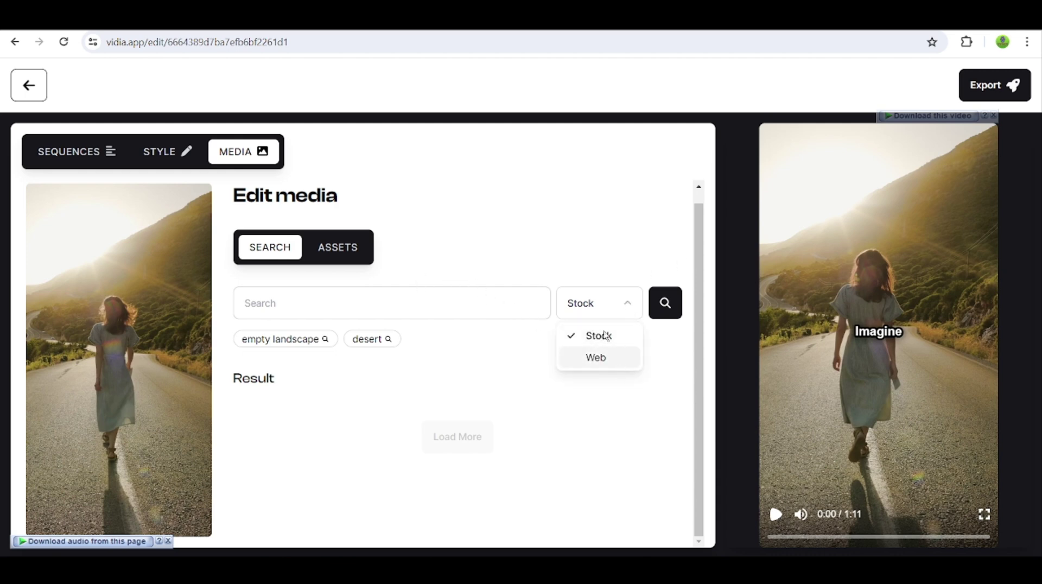
left_click(511, 239)
left_click(371, 305)
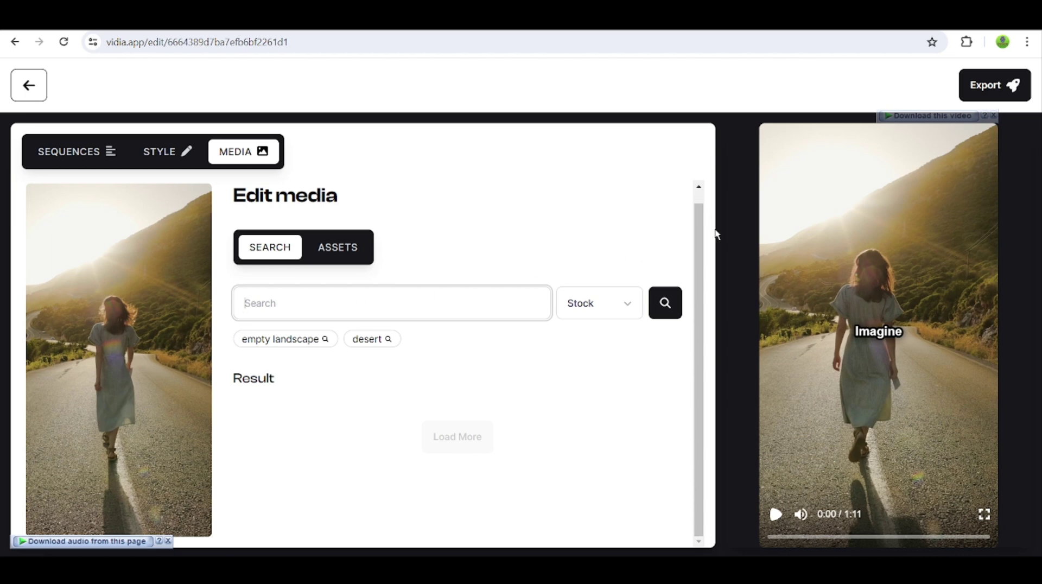
left_click_drag(702, 233, 472, 191)
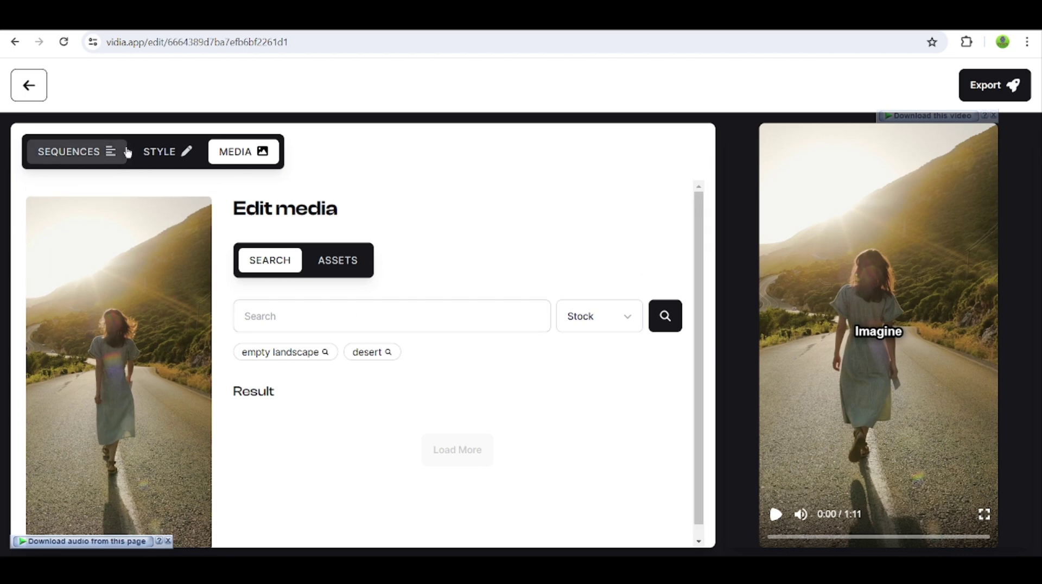
left_click(152, 157)
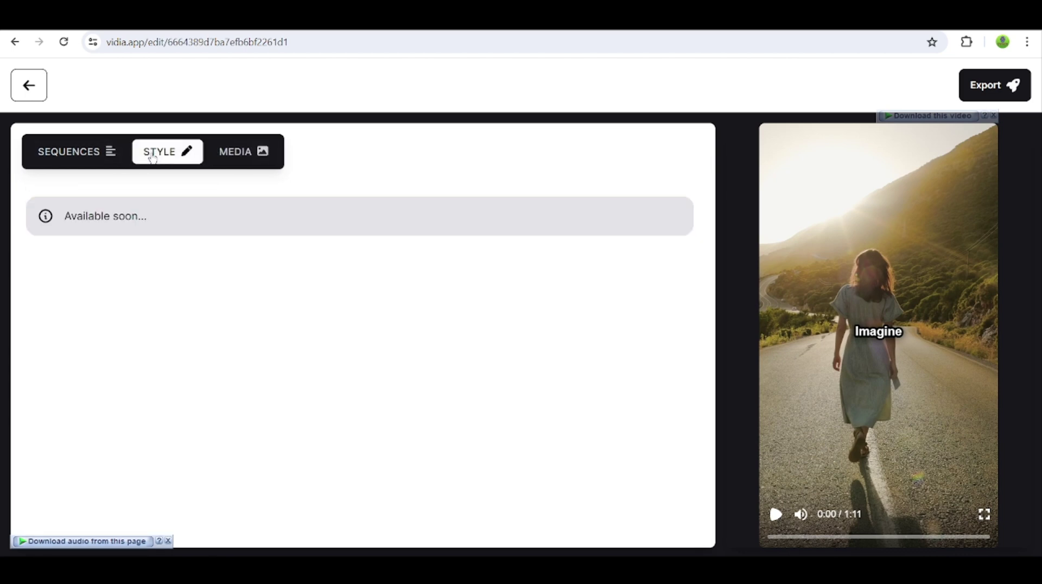
left_click(81, 155)
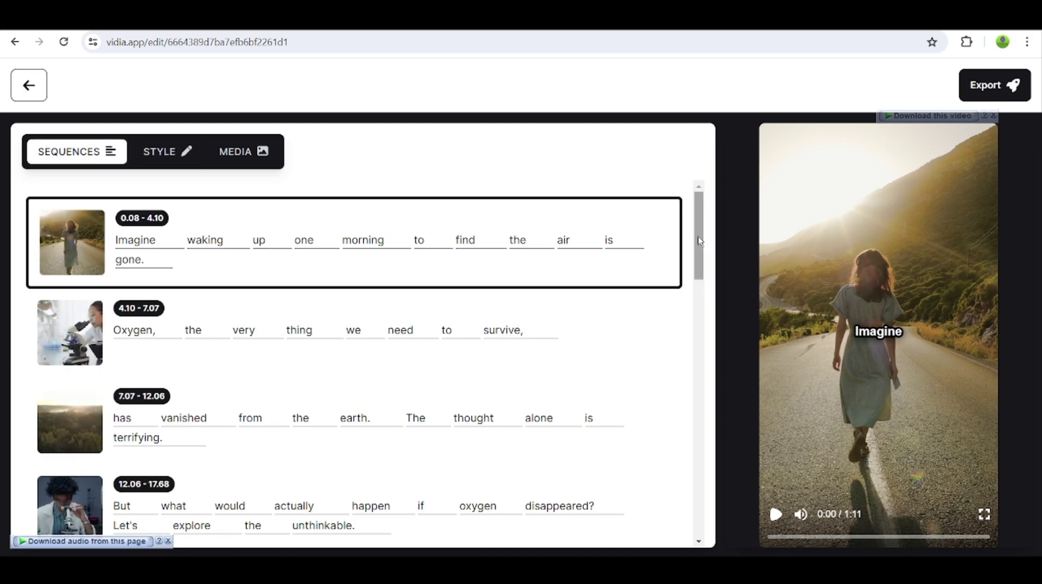
mouse_move(699, 249)
left_mouse_down()
mouse_move(695, 291)
mouse_move(695, 239)
left_mouse_up()
scroll(662, 252, "up", 1)
Export the oxygen video and confirm the render.
left_click(988, 84)
left_click(632, 376)
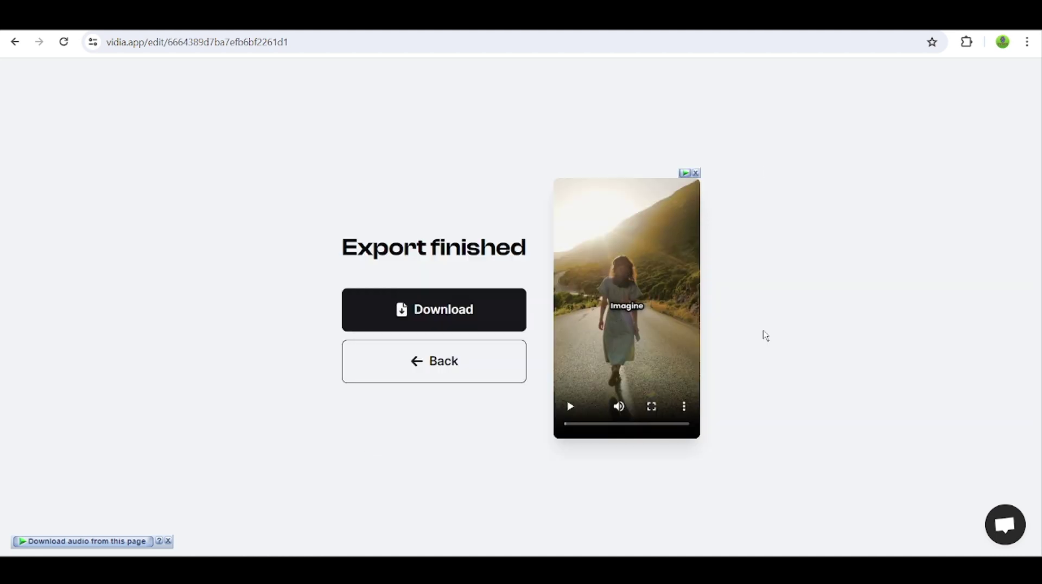
Download the exported video as vidia.mp4 to the Downloads folder.
left_click(462, 319)
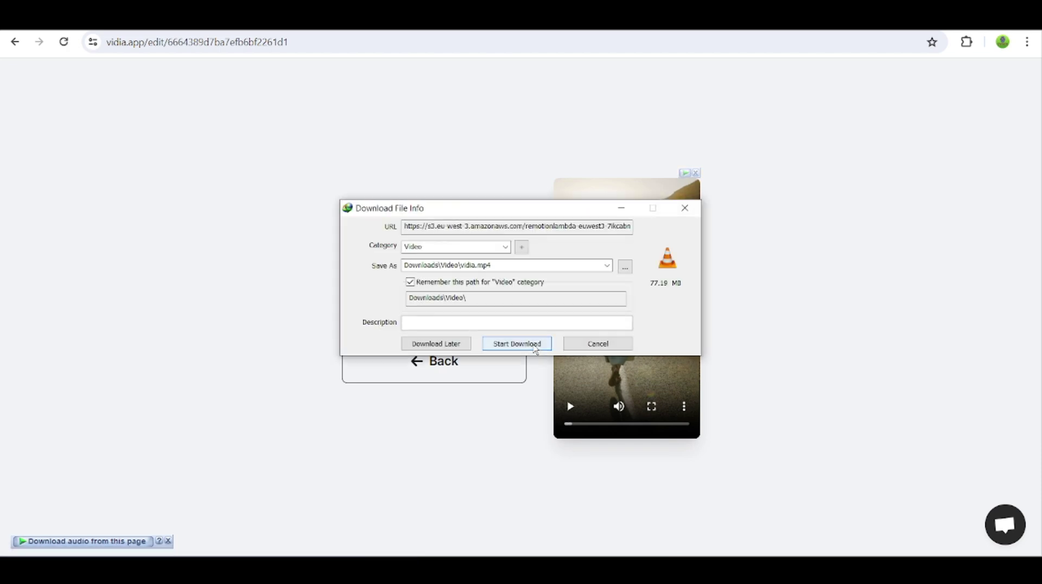
left_click(516, 342)
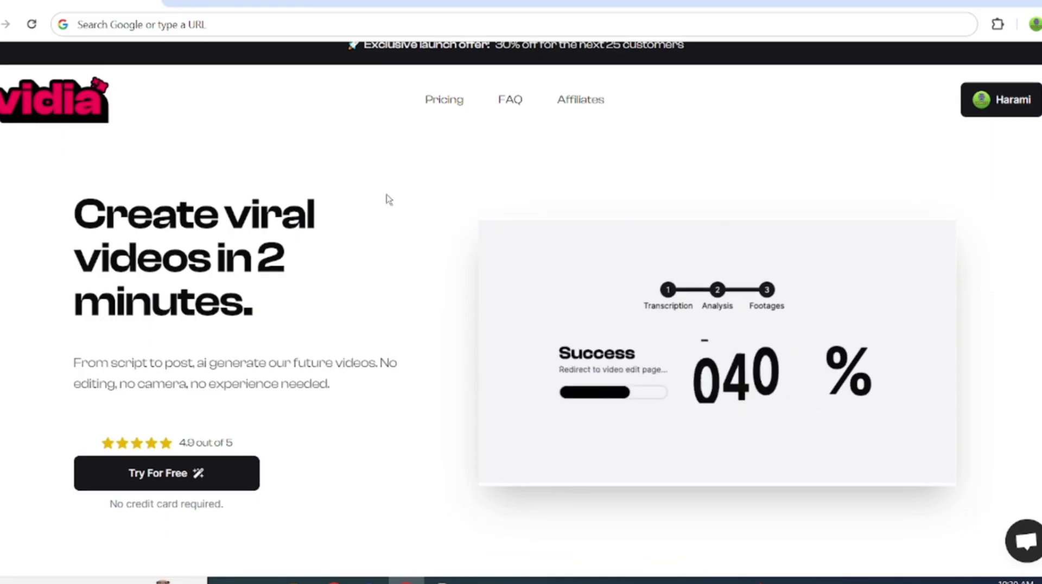
Scroll to the pricing section and highlight the Free plan's €0 price and 1.5 minutes allowance.
scroll(385, 198, "down", 4)
scroll(386, 196, "down", 5)
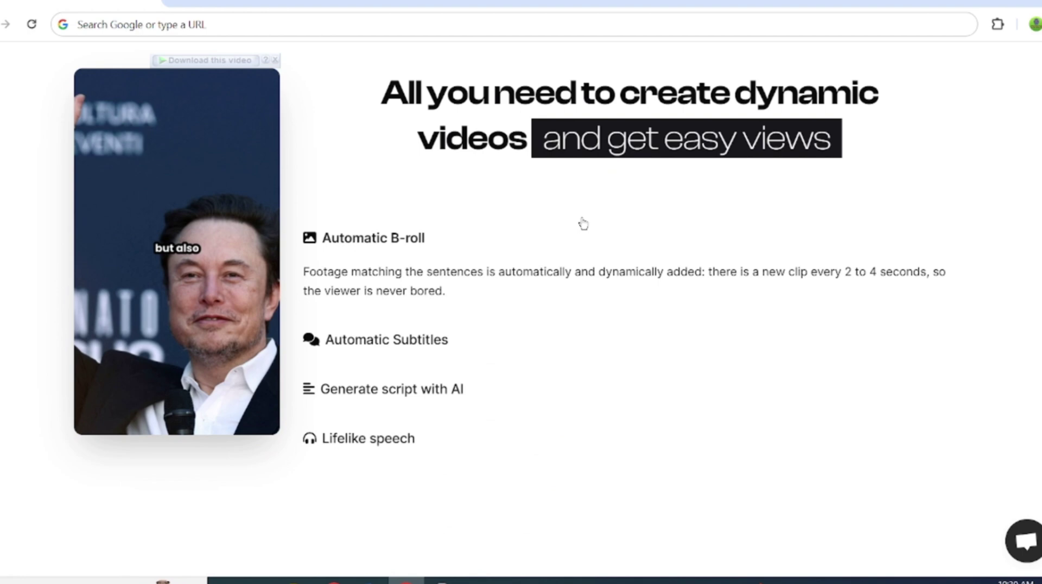
scroll(581, 223, "down", 4)
scroll(584, 224, "down", 2)
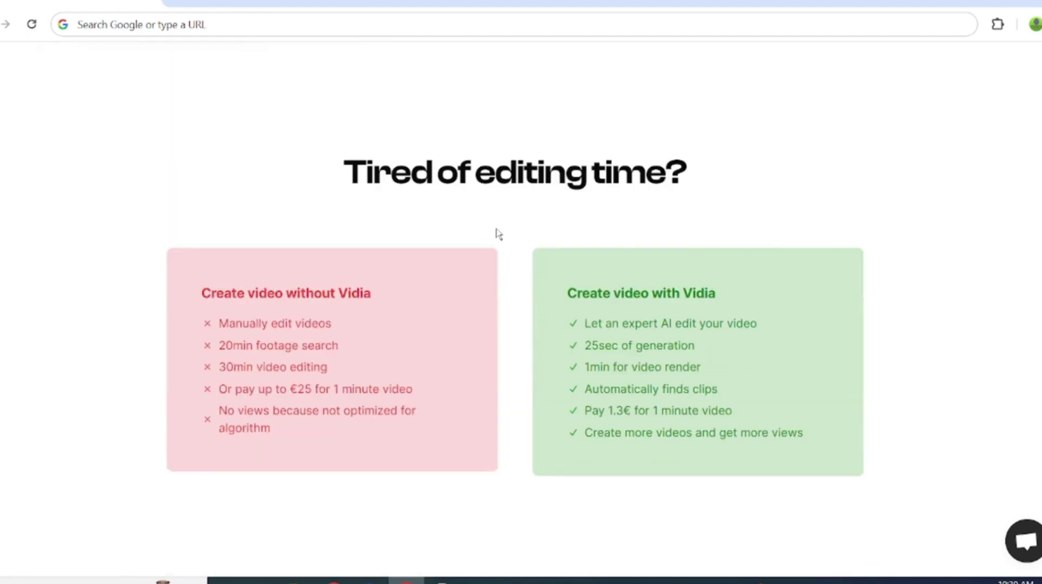
scroll(499, 235, "down", 1)
scroll(499, 235, "down", 15)
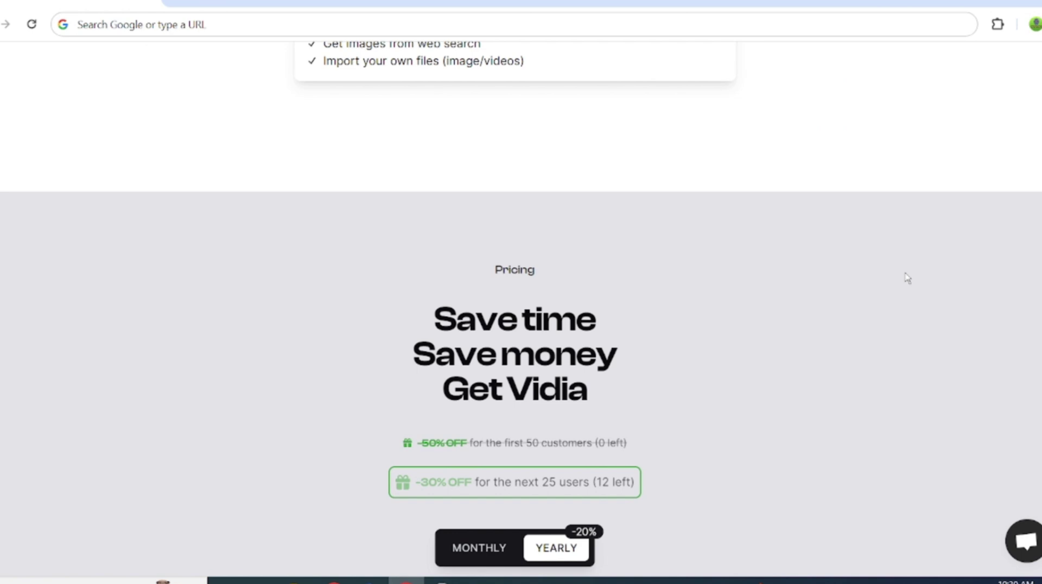
scroll(880, 217, "down", 3)
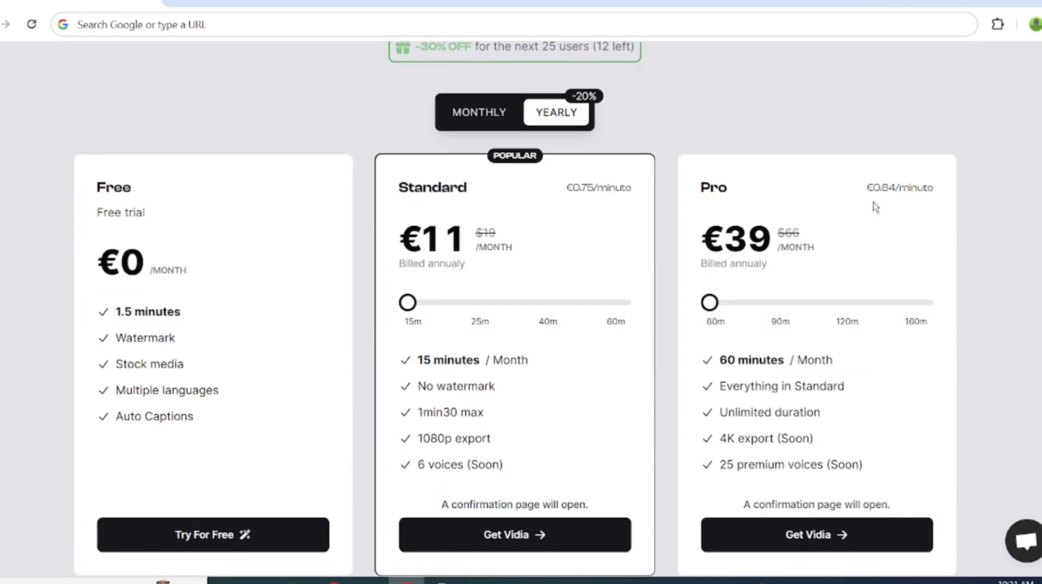
scroll(884, 212, "down", 1)
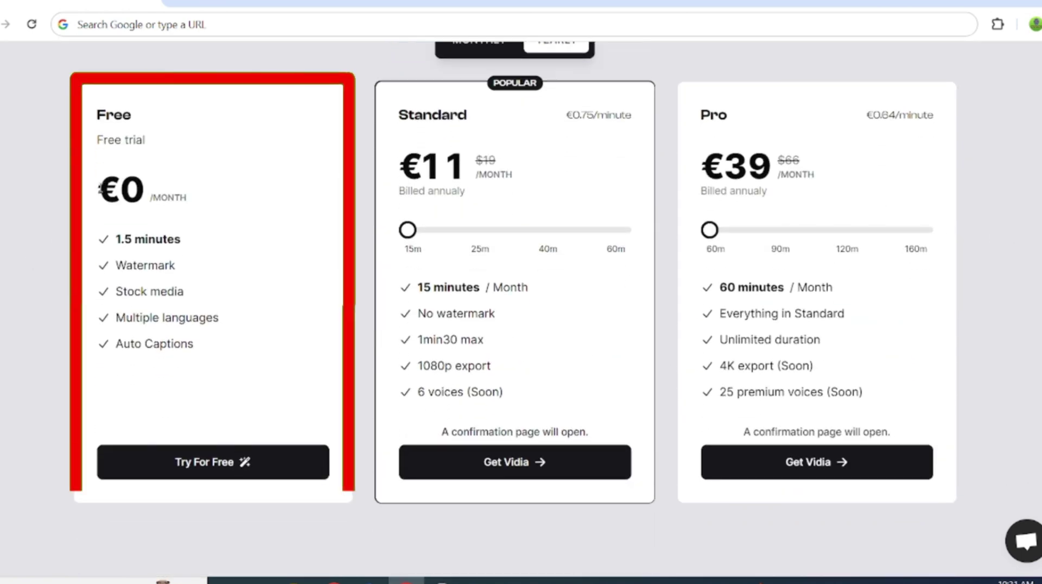
left_click_drag(98, 179, 201, 200)
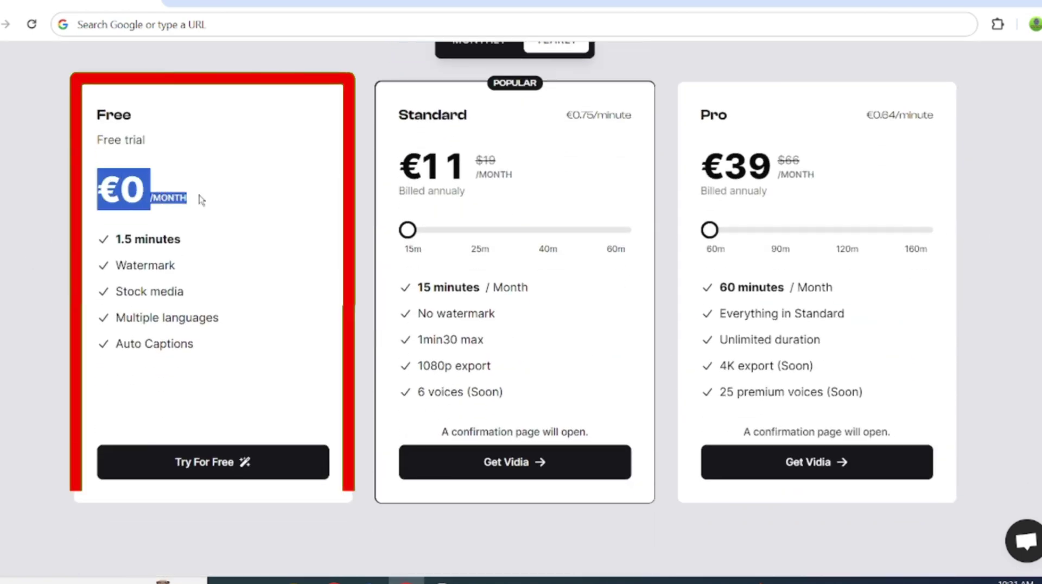
left_click(231, 237)
left_click_drag(94, 248, 189, 247)
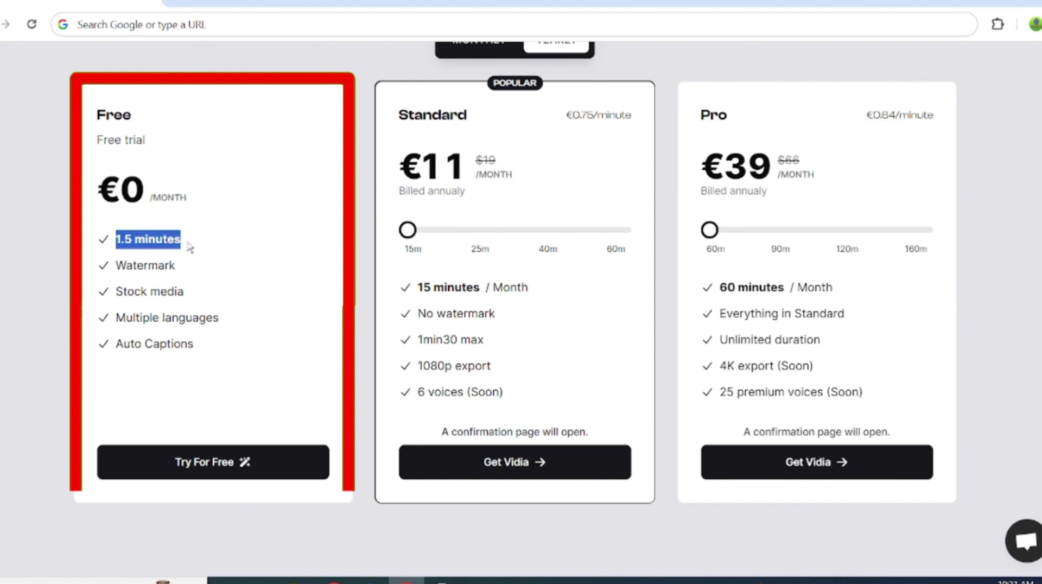
left_click(220, 268)
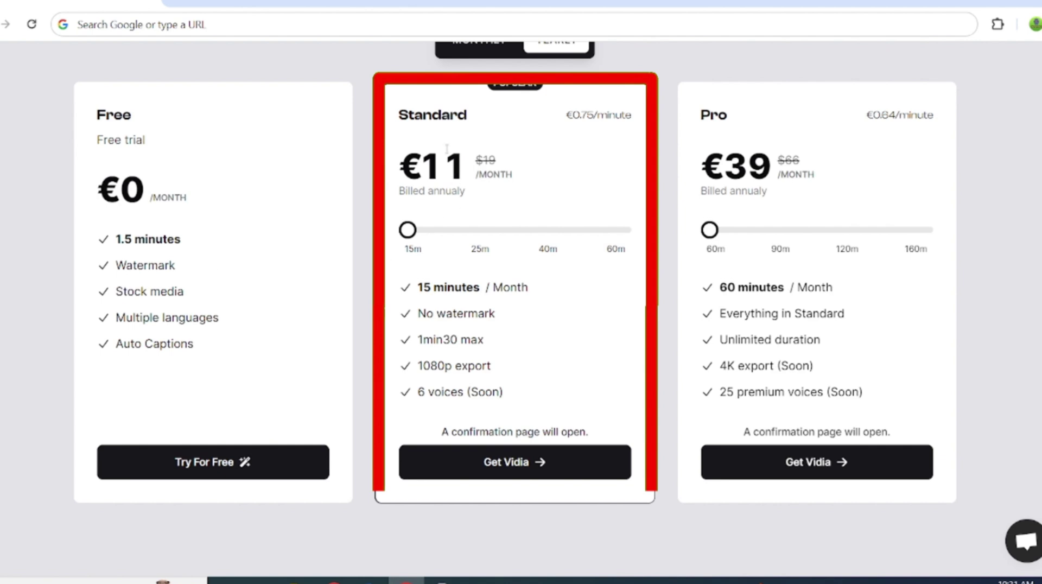
Highlight the Standard plan name, then the Pro plan's name and price.
left_click_drag(400, 115, 467, 115)
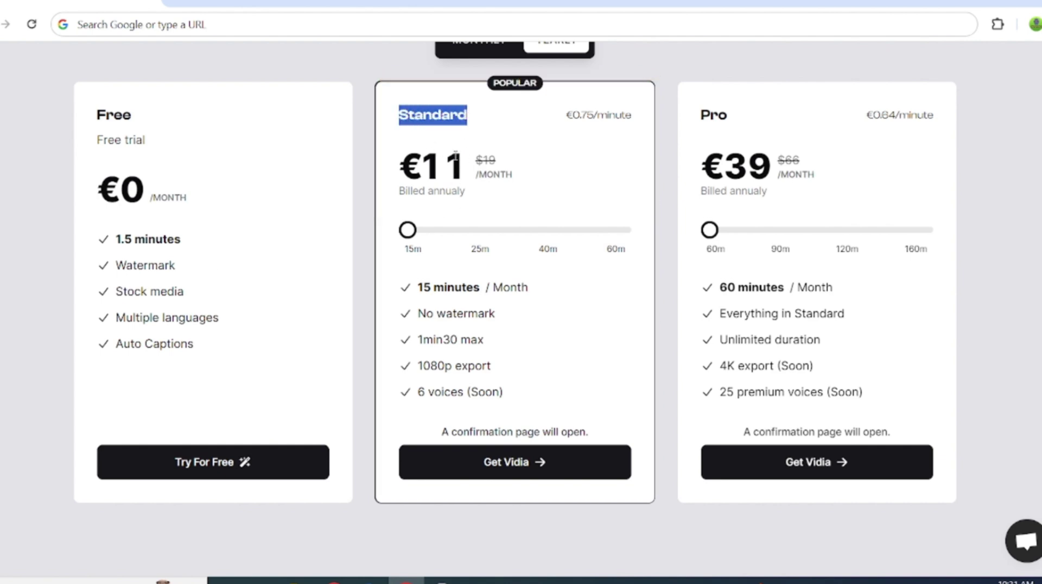
left_click(701, 171)
double_click(702, 116)
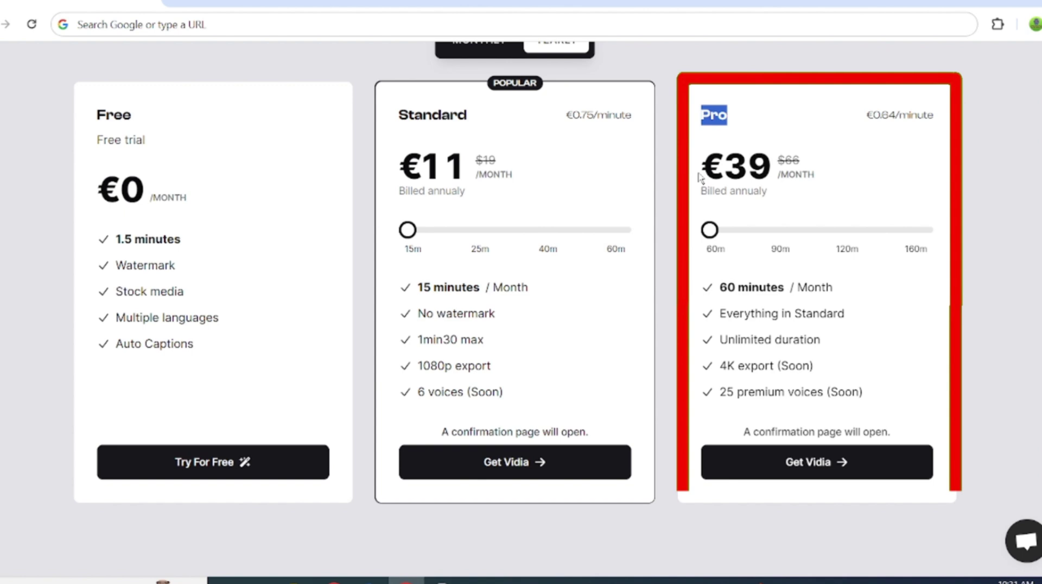
left_click_drag(700, 155, 779, 175)
left_click(871, 173)
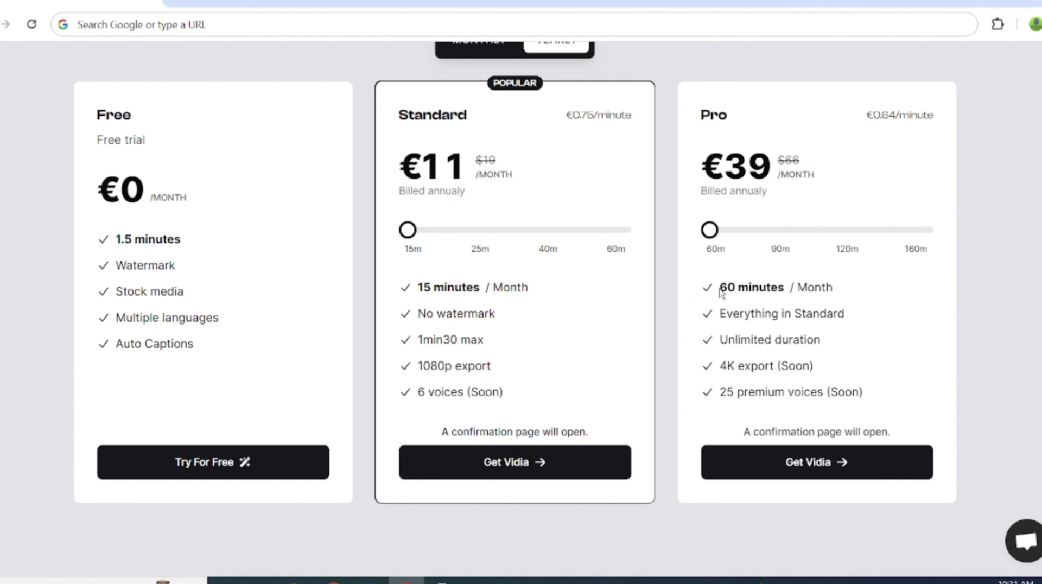
Slide the Standard plan up to 60 minutes (€46) and the Pro plan to 90 minutes (€58).
left_click(442, 235)
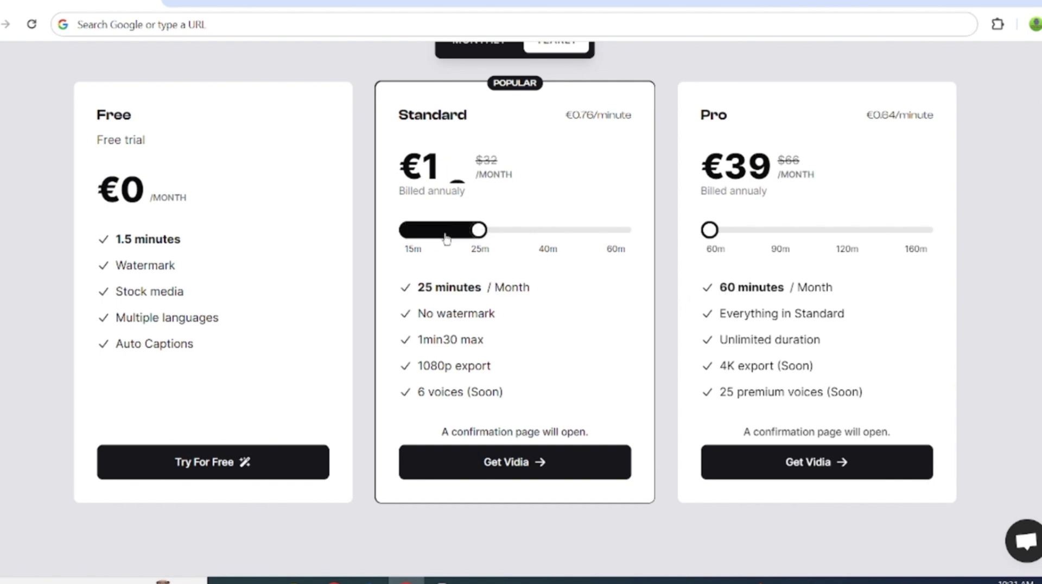
left_click(442, 237)
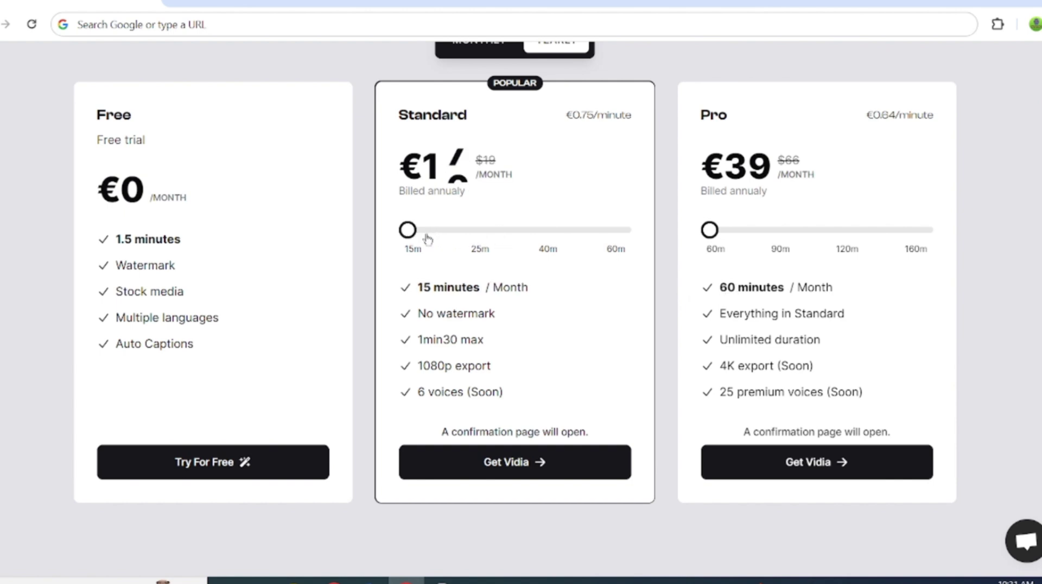
left_click(541, 236)
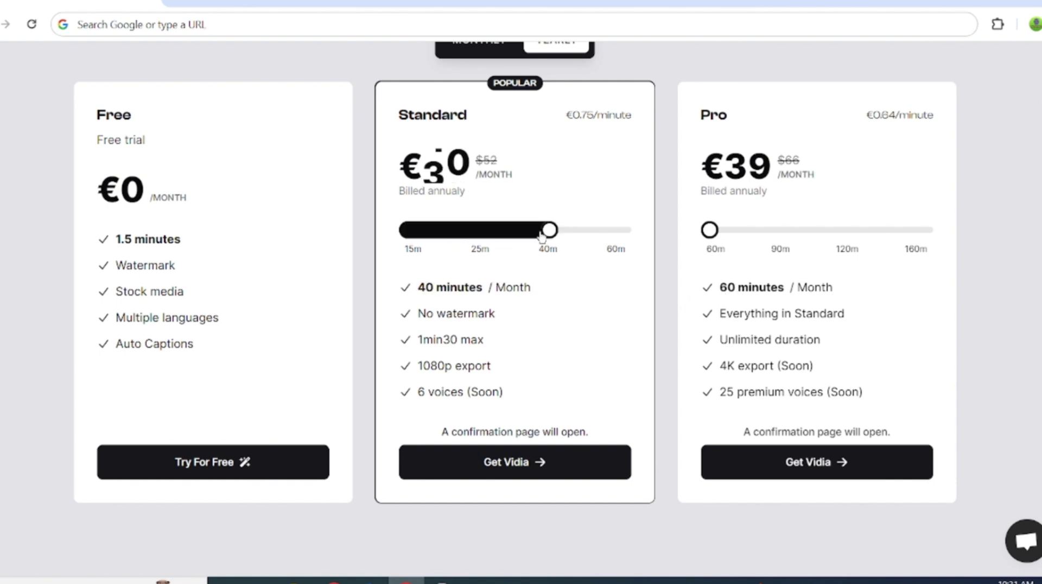
left_click(618, 235)
left_click(777, 233)
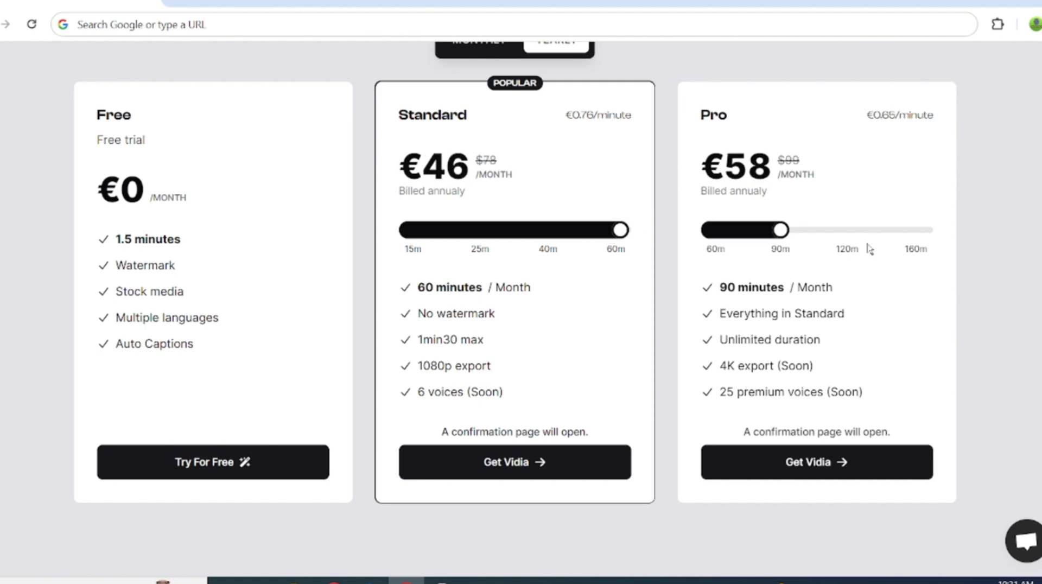